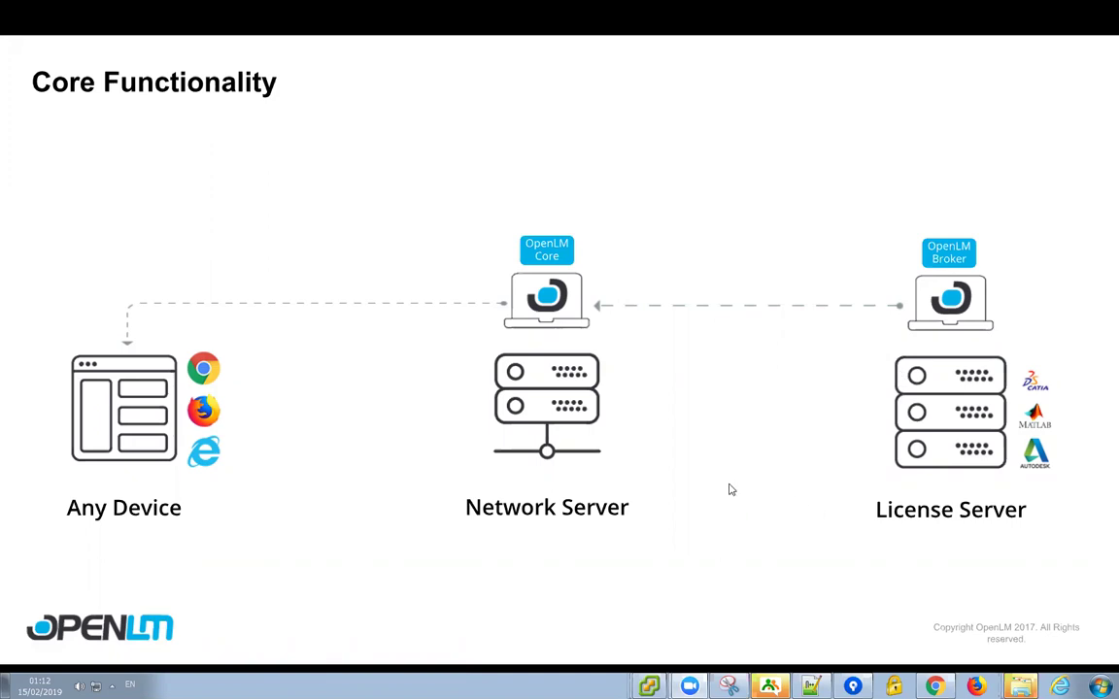
# Advance the slideshow to the 'Migrate OpenLM Server' slide
pyautogui.press('Right')
# Leave the slideshow and bring the win8olmprod virtual machine console to the front
pyautogui.press('Escape')
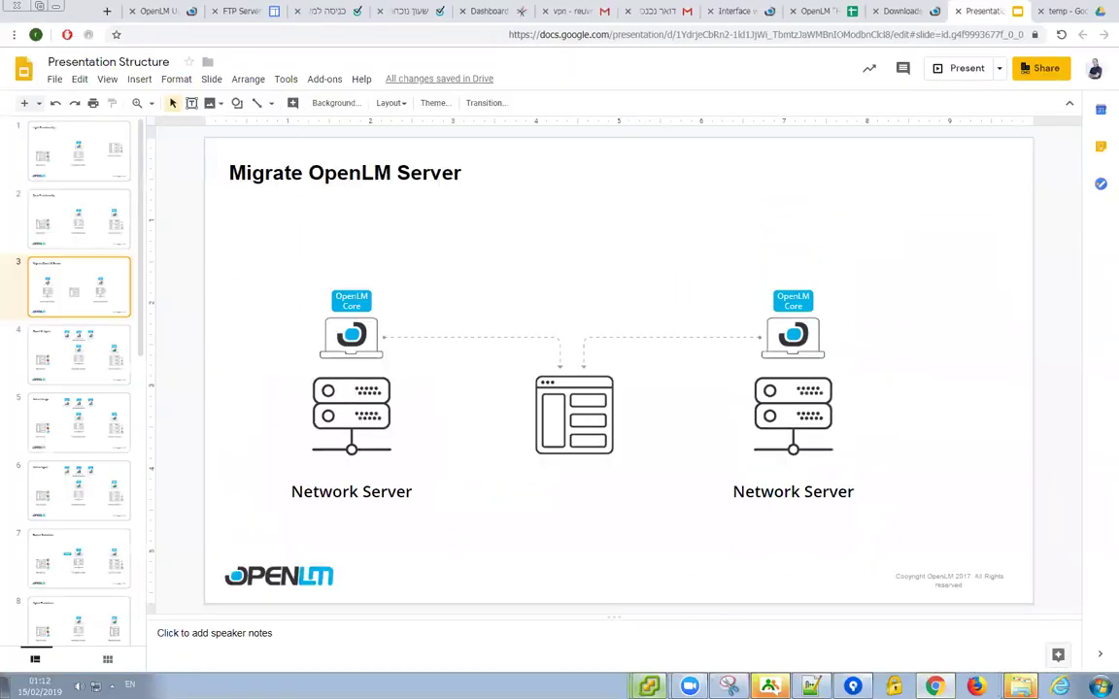
pyautogui.moveTo(649, 687)
pyautogui.click(639, 650)
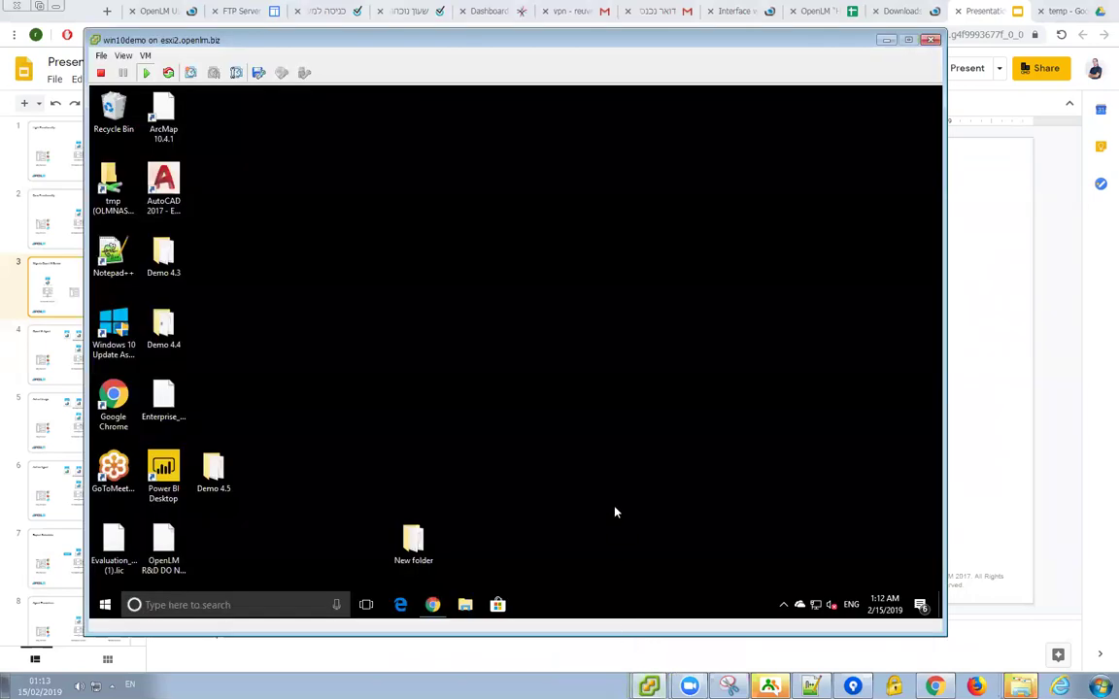
pyautogui.click(636, 634)
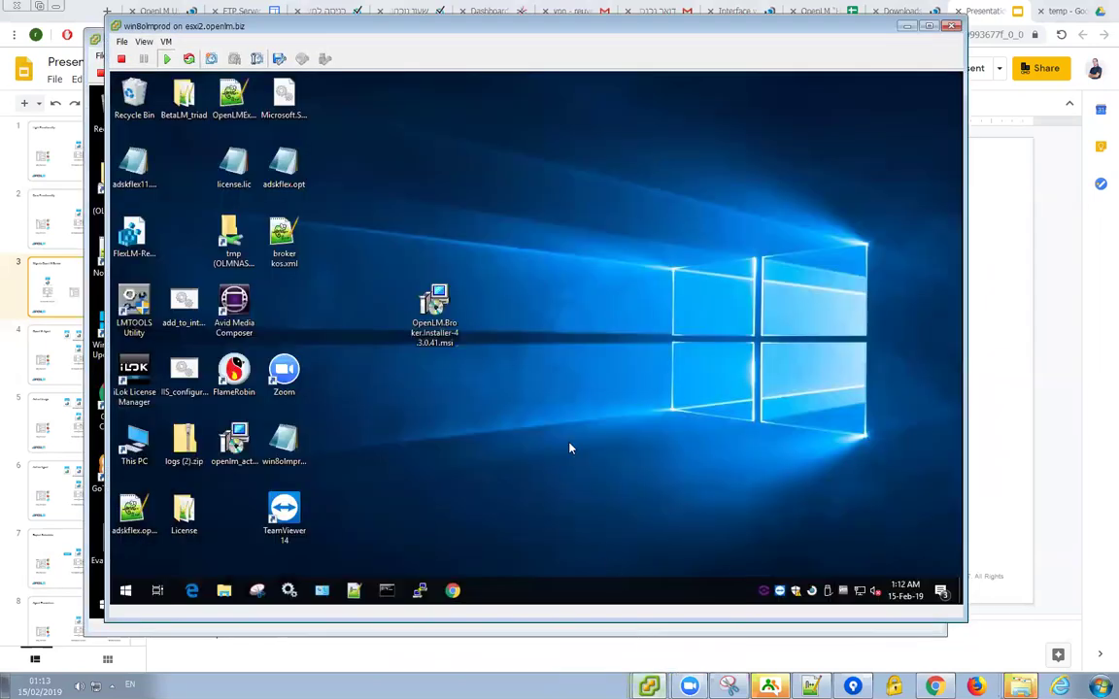
# Launch OpenLM Broker 4 Configuration Tool from the OpenLM folder in the Start menu
pyautogui.click(126, 590)
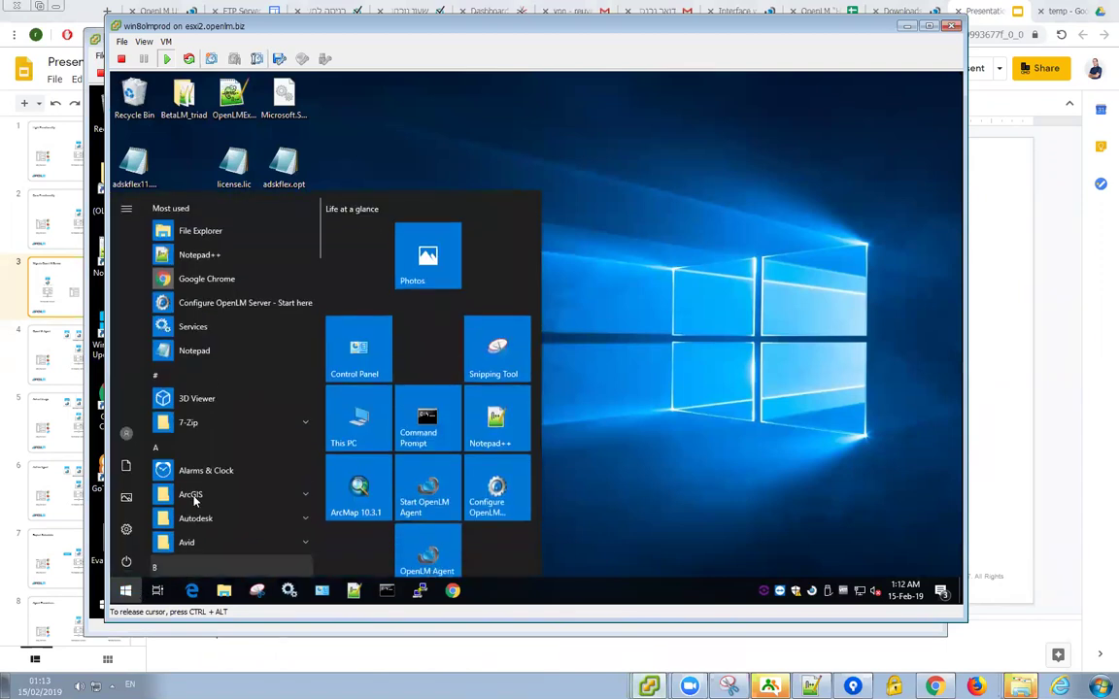
pyautogui.scroll(-10, 184, 437)
pyautogui.scroll(-3, 206, 457)
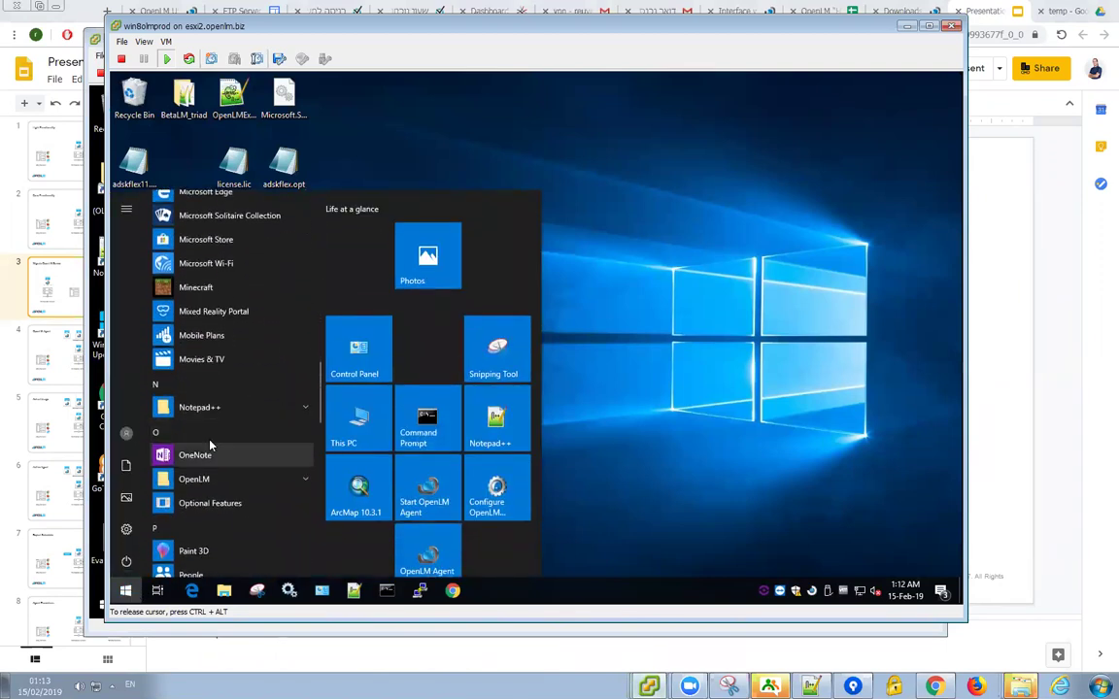
pyautogui.click(196, 479)
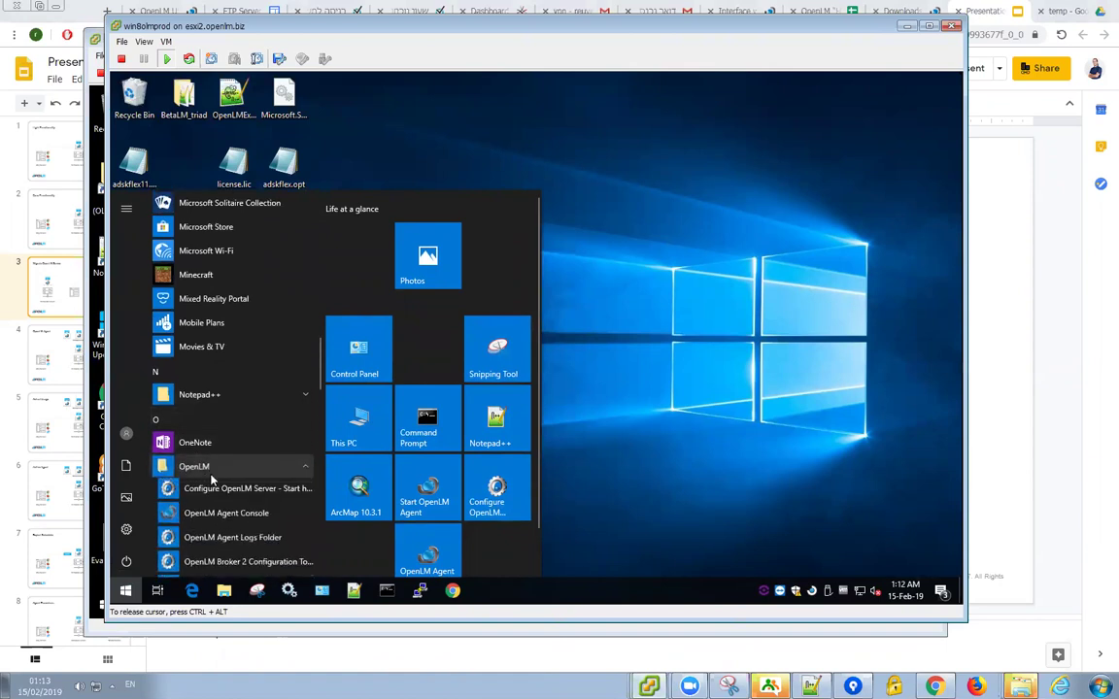
pyautogui.scroll(-3, 217, 457)
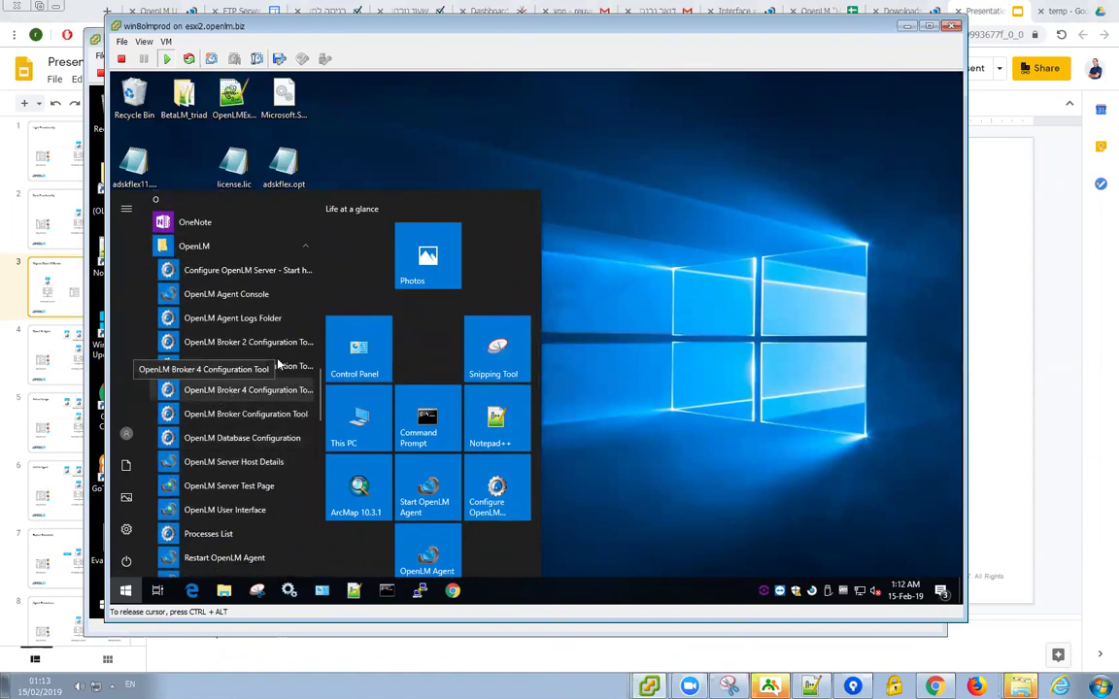
pyautogui.click(221, 391)
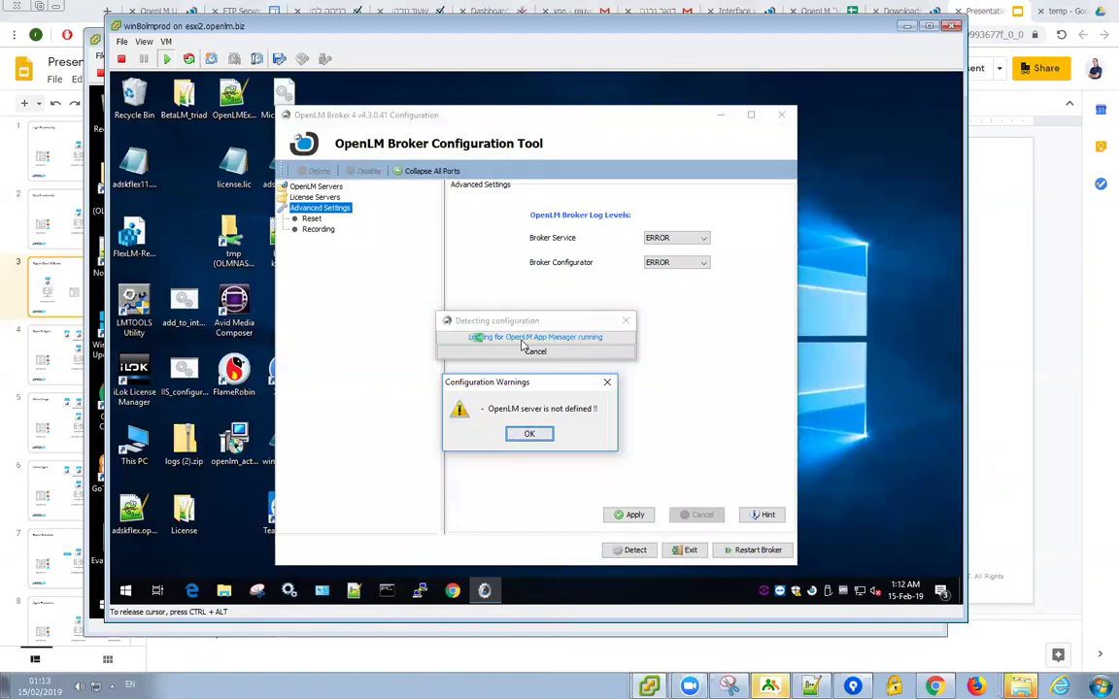
# Dismiss the undefined-server warning and add an OpenLM server entry named win10demo
pyautogui.click(529, 434)
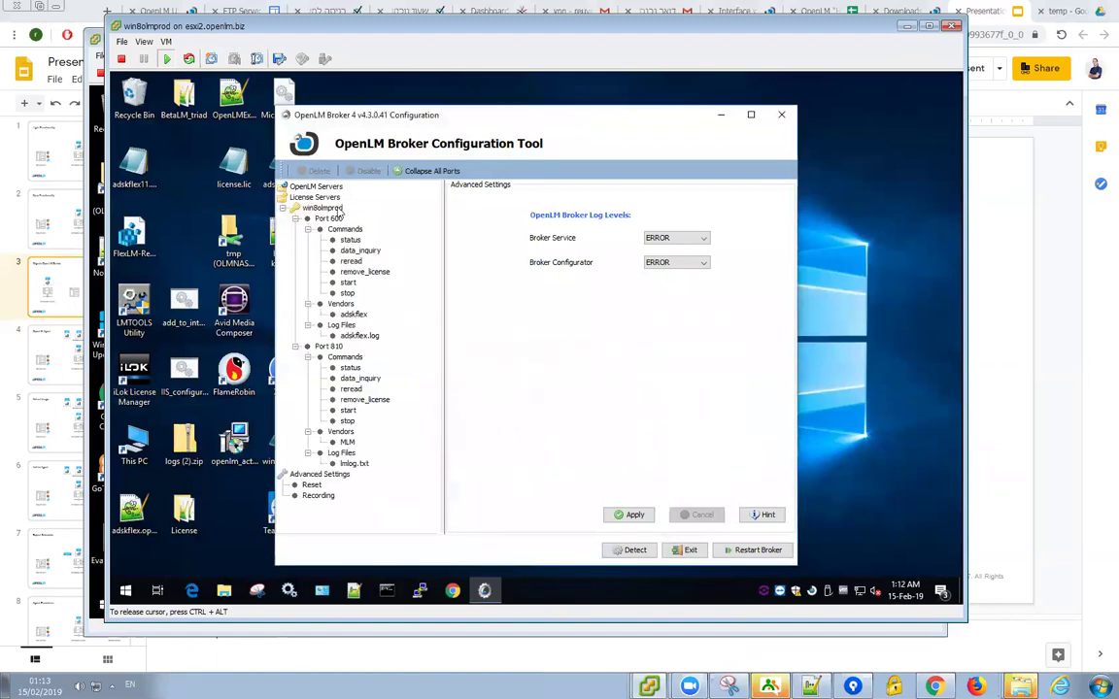
pyautogui.click(325, 186)
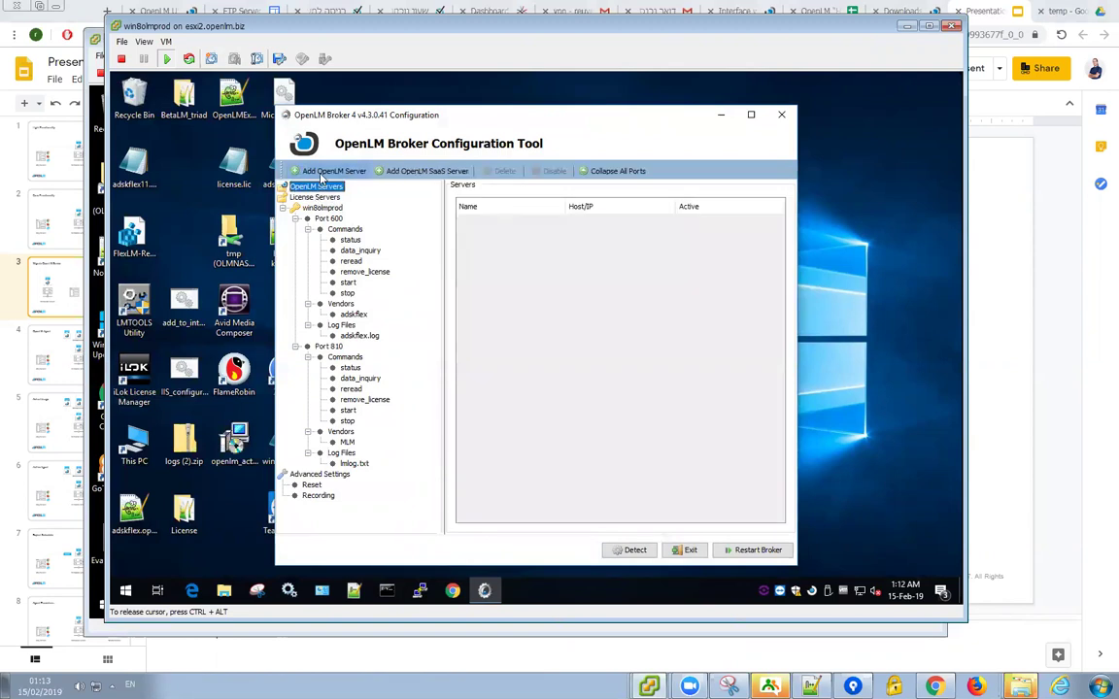
pyautogui.click(321, 173)
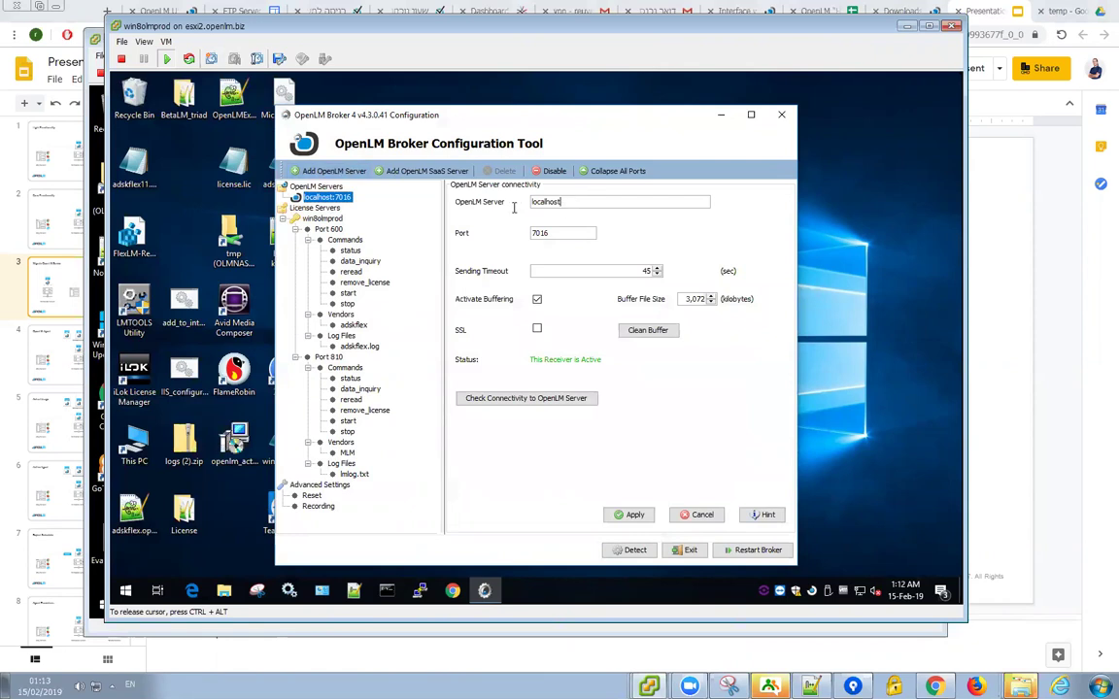
pyautogui.doubleClick(560, 201)
pyautogui.write('win10demo')
# Verify connectivity to win10demo on port 7016 and apply the server settings
pyautogui.click(572, 397)
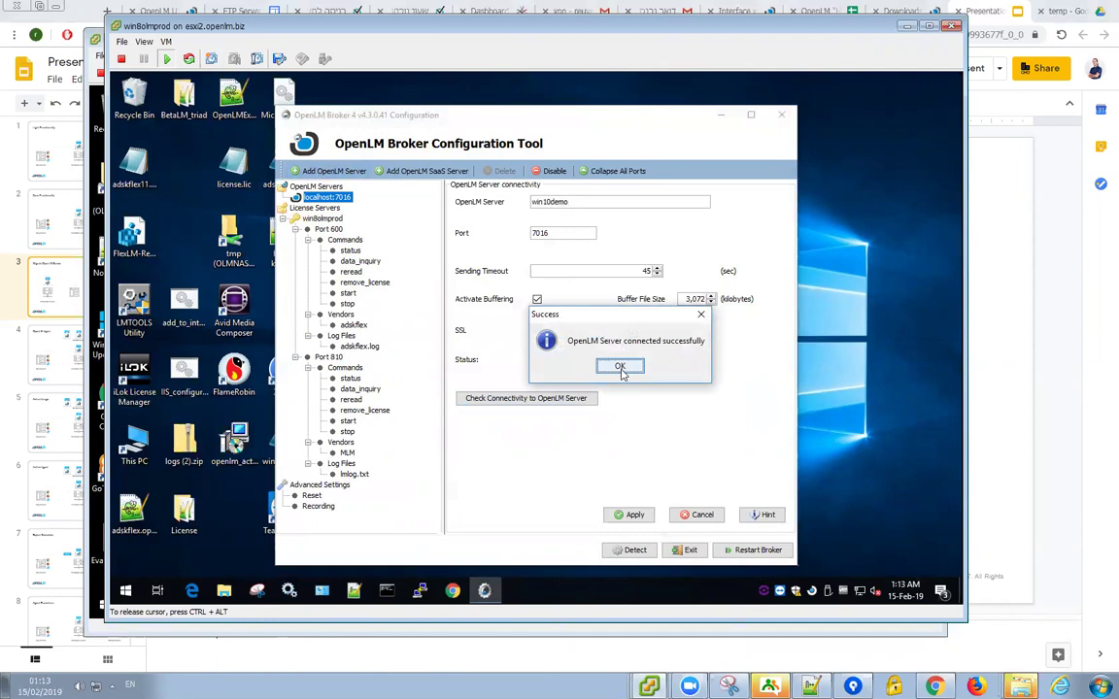
pyautogui.click(620, 367)
pyautogui.click(631, 515)
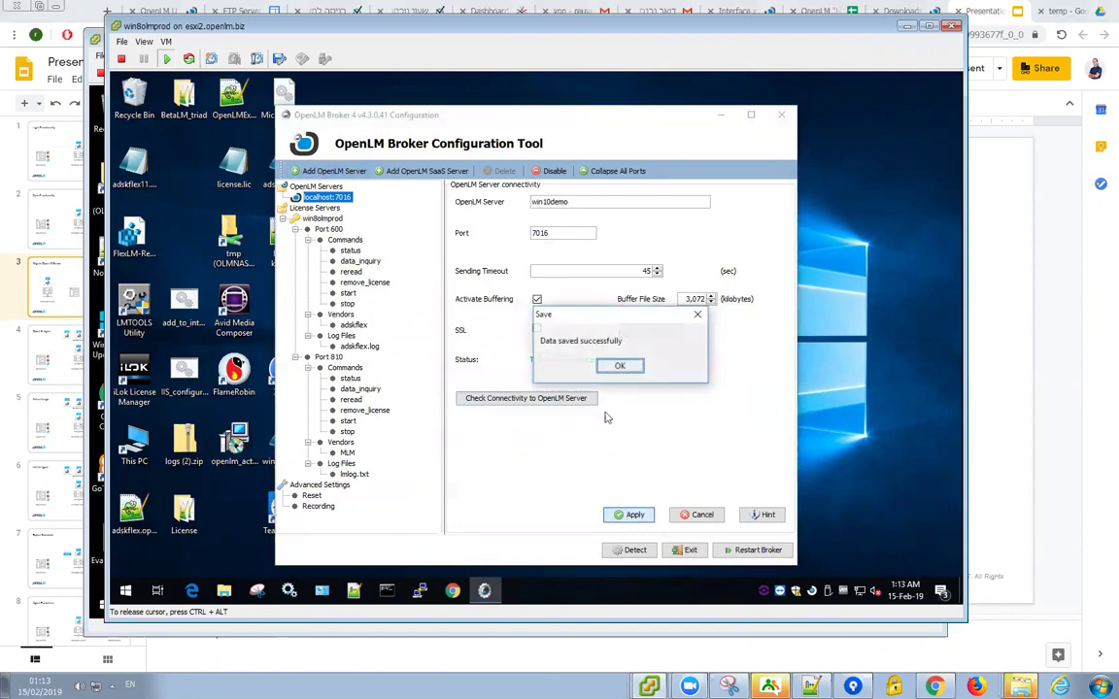
pyautogui.click(618, 368)
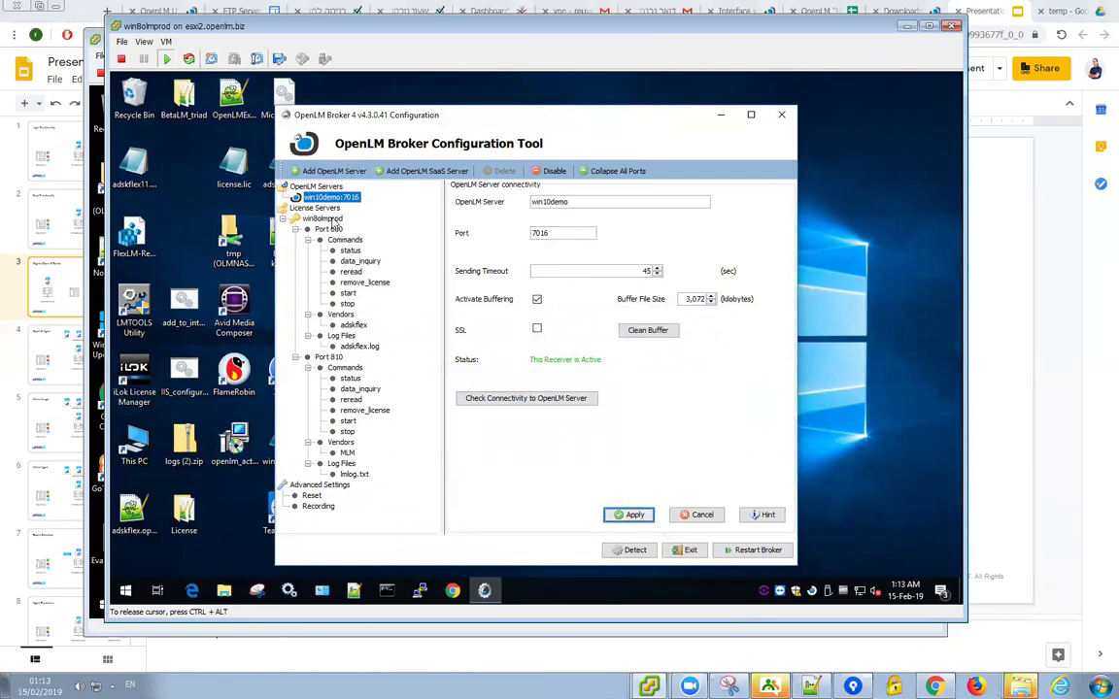
# Select win8olmprod's Port 600, keep FLEXlm as license manager type, and show advanced license information
pyautogui.click(334, 222)
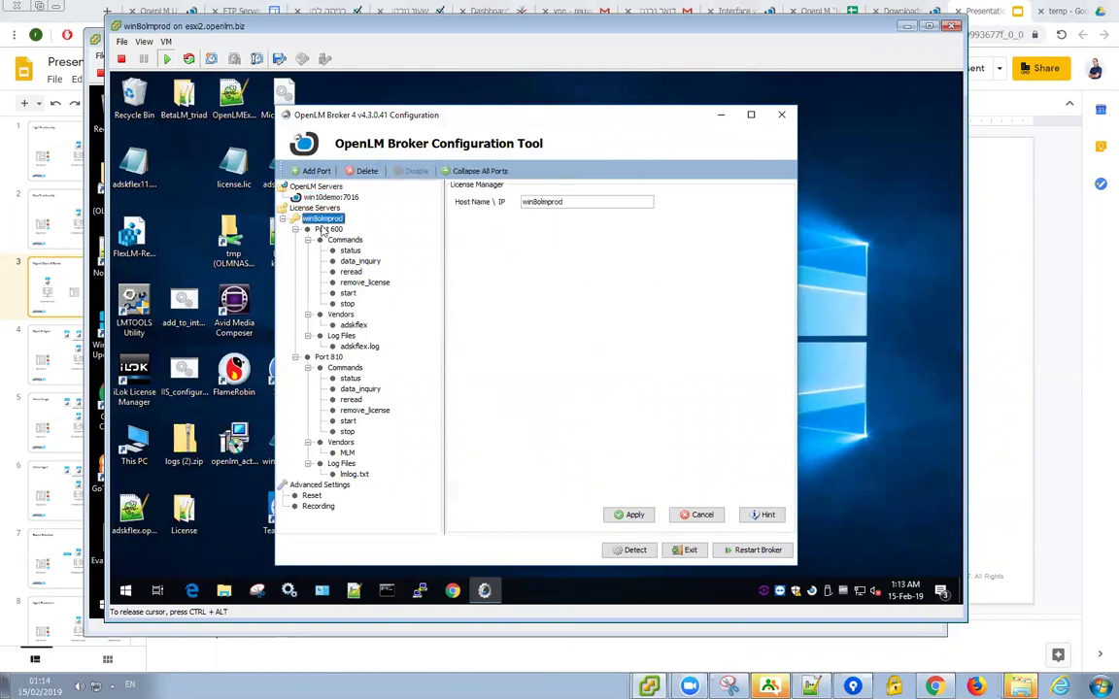
pyautogui.click(327, 229)
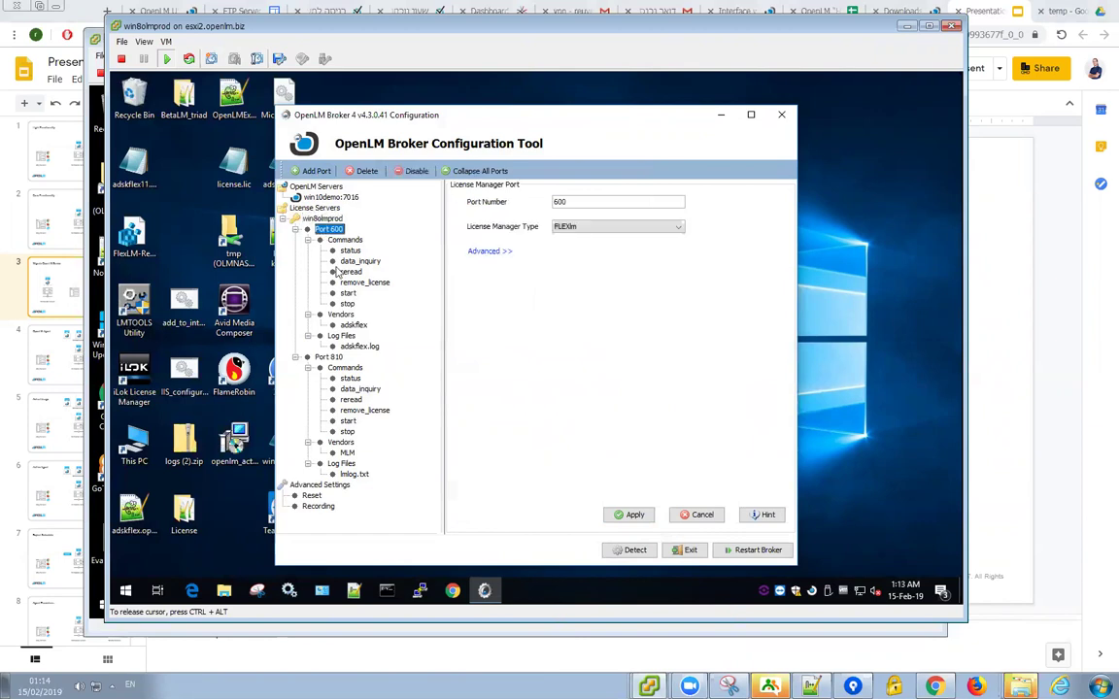
pyautogui.doubleClick(578, 201)
pyautogui.click(574, 227)
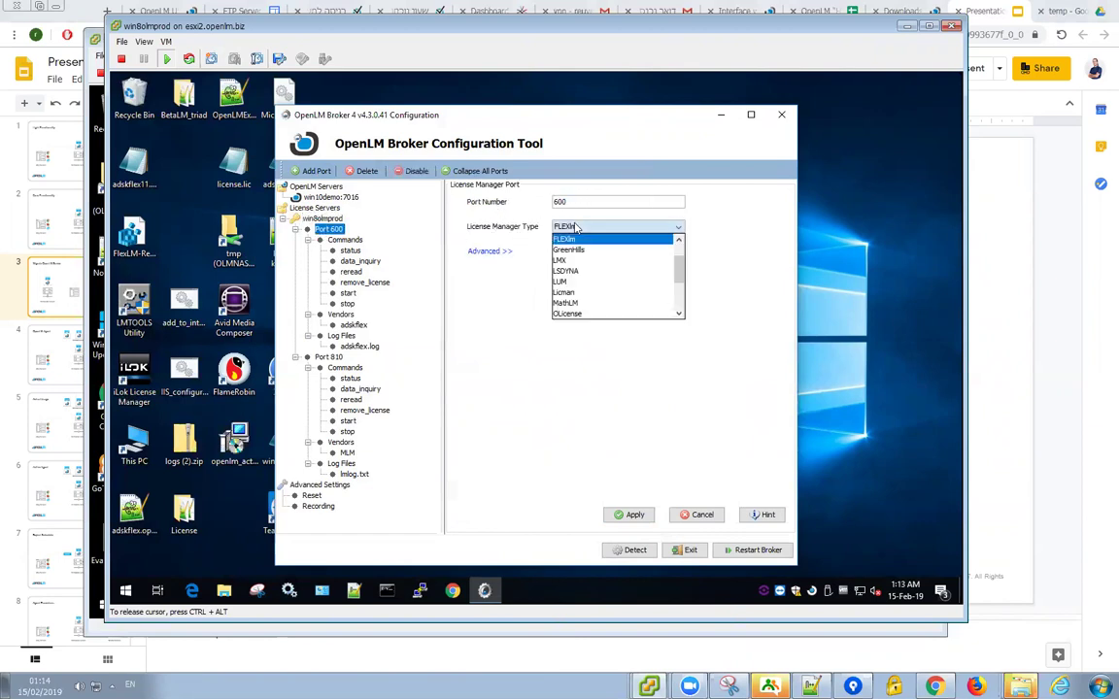
pyautogui.click(460, 221)
pyautogui.click(489, 253)
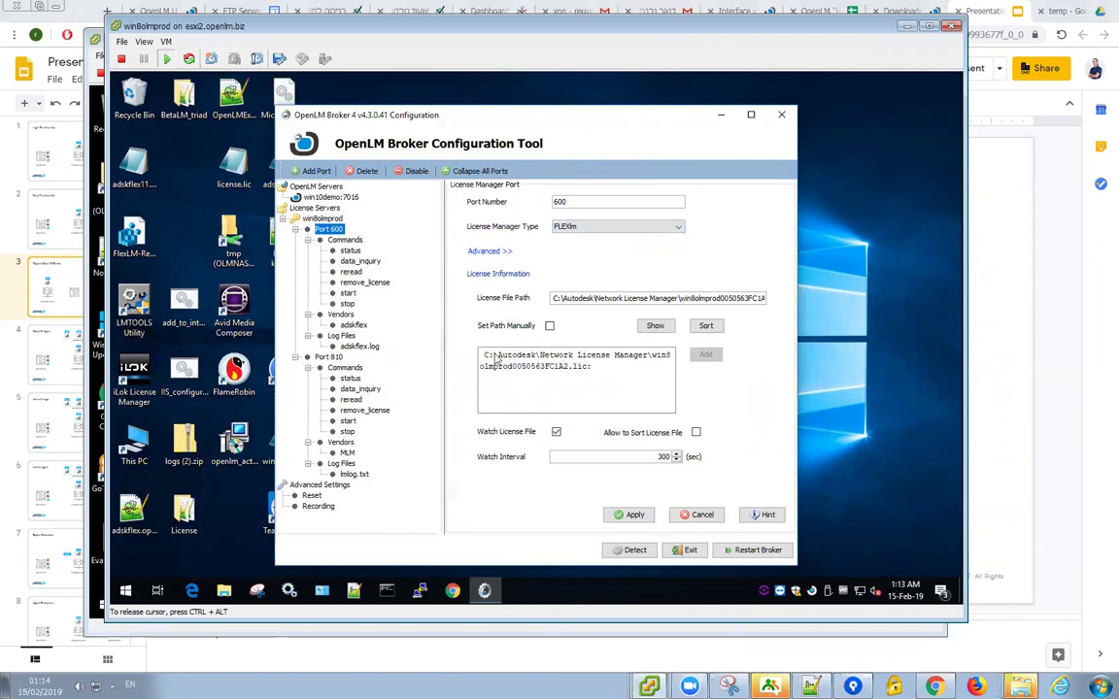
pyautogui.moveTo(494, 355); pyautogui.dragTo(530, 362)
pyautogui.click(532, 389)
# Review Port 600's commands path and the data_inquiry lmutil command line
pyautogui.click(344, 241)
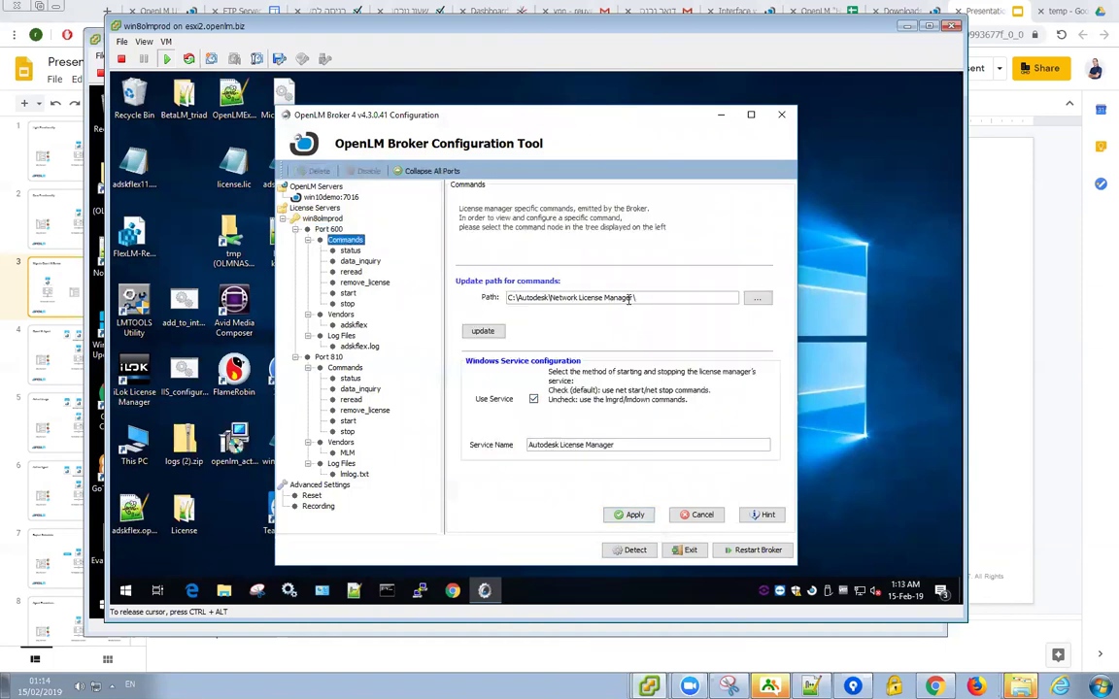
pyautogui.moveTo(643, 298); pyautogui.dragTo(505, 272)
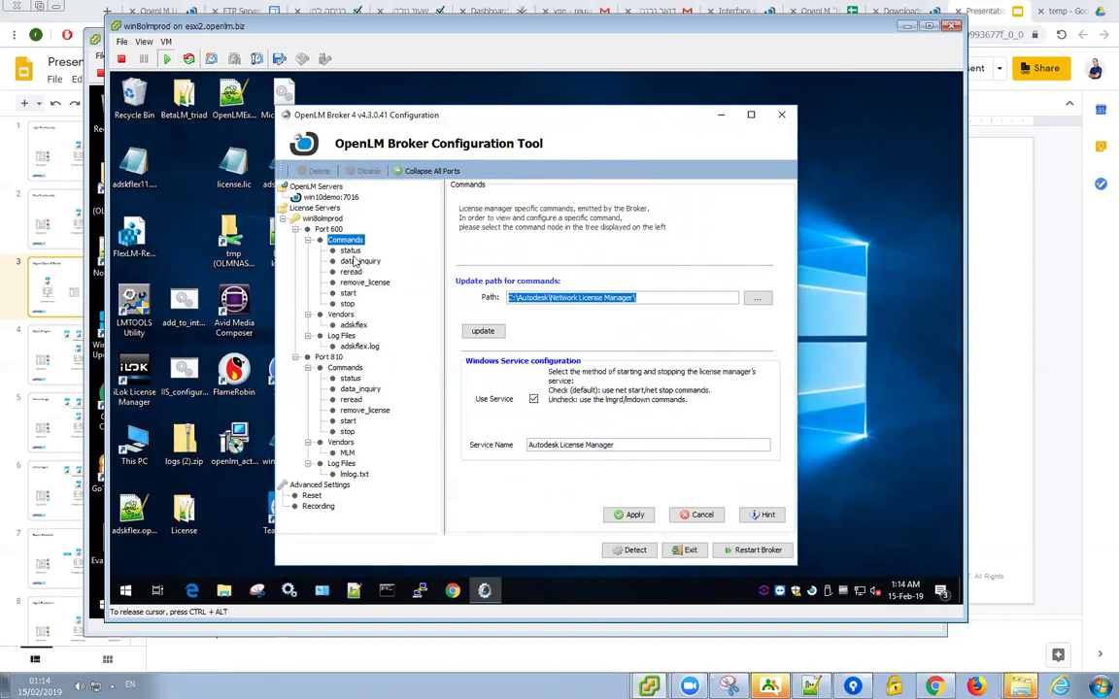
pyautogui.click(350, 250)
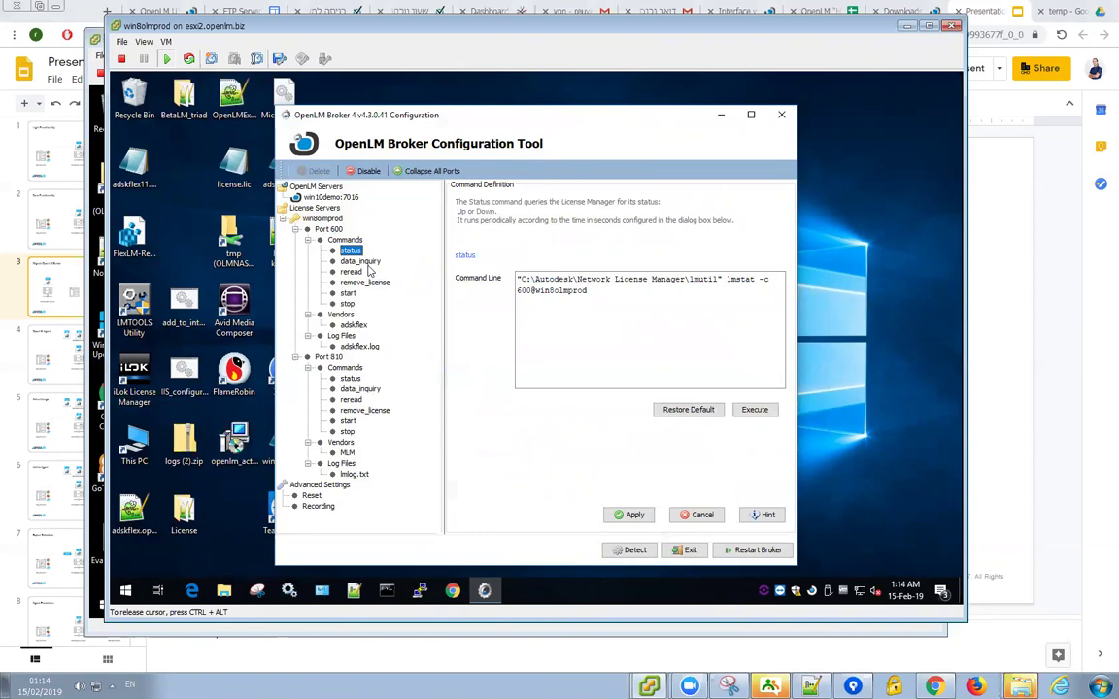
pyautogui.click(361, 262)
pyautogui.moveTo(520, 279); pyautogui.dragTo(683, 279)
pyautogui.doubleClick(703, 280)
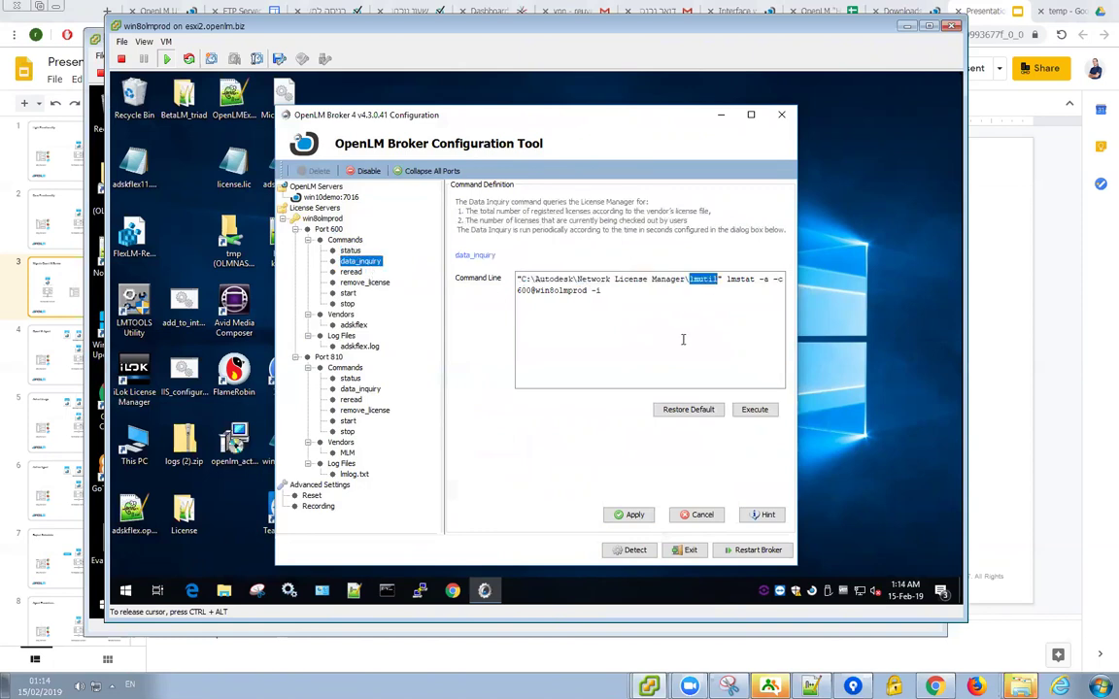
pyautogui.click(663, 298)
# Test-run data_inquiry, confirming the license server and adskflex vendor are UP
pyautogui.click(752, 409)
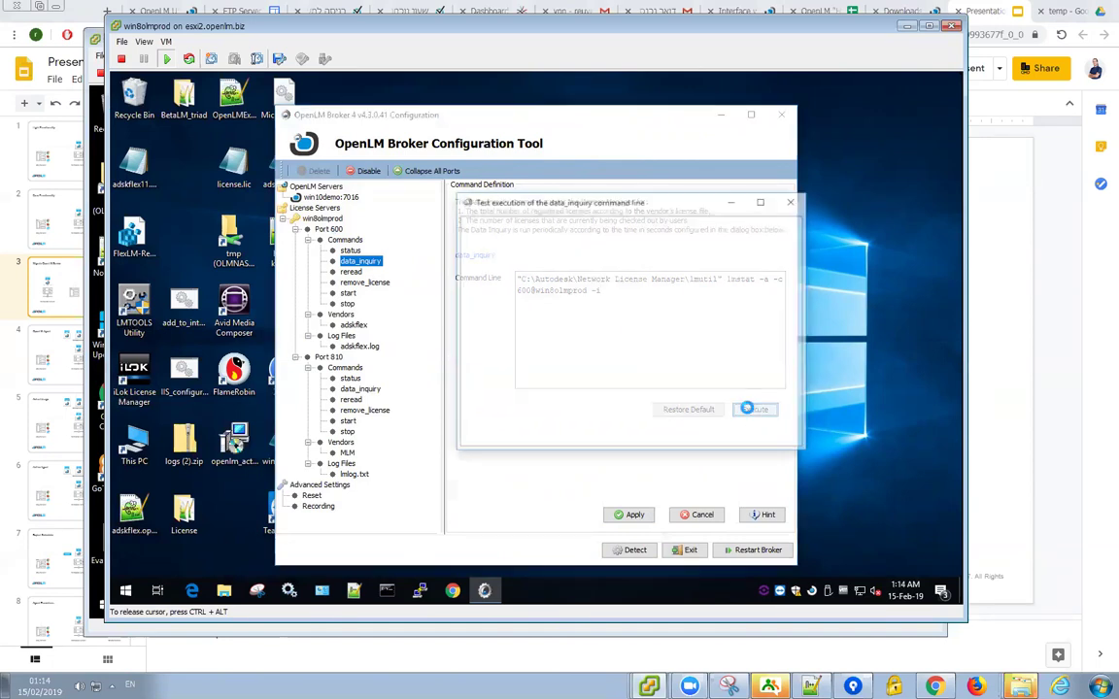
pyautogui.moveTo(804, 401); pyautogui.dragTo(787, 207)
pyautogui.click(789, 204)
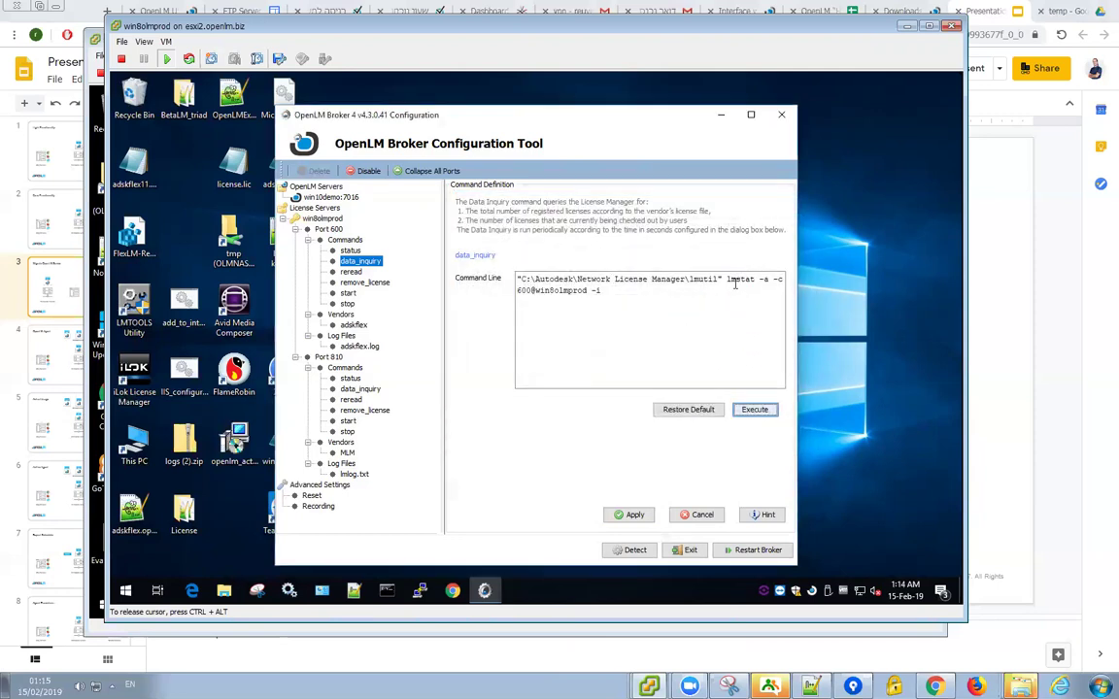
# Select the adskflex vendor under Port 600
pyautogui.click(341, 315)
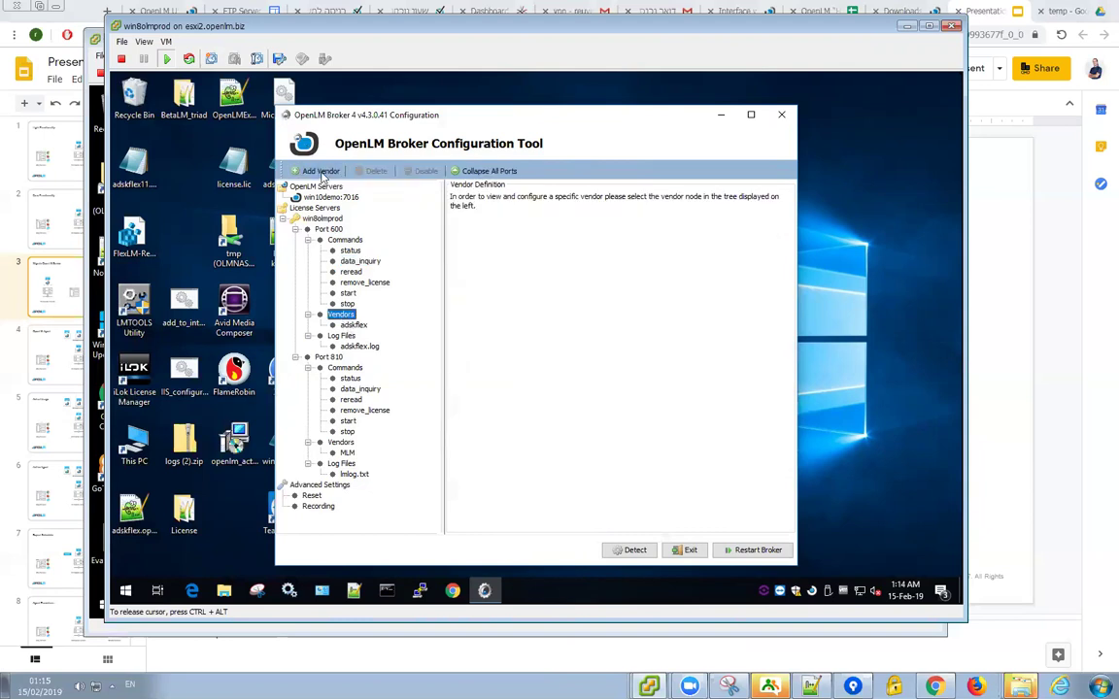
pyautogui.press('Down')
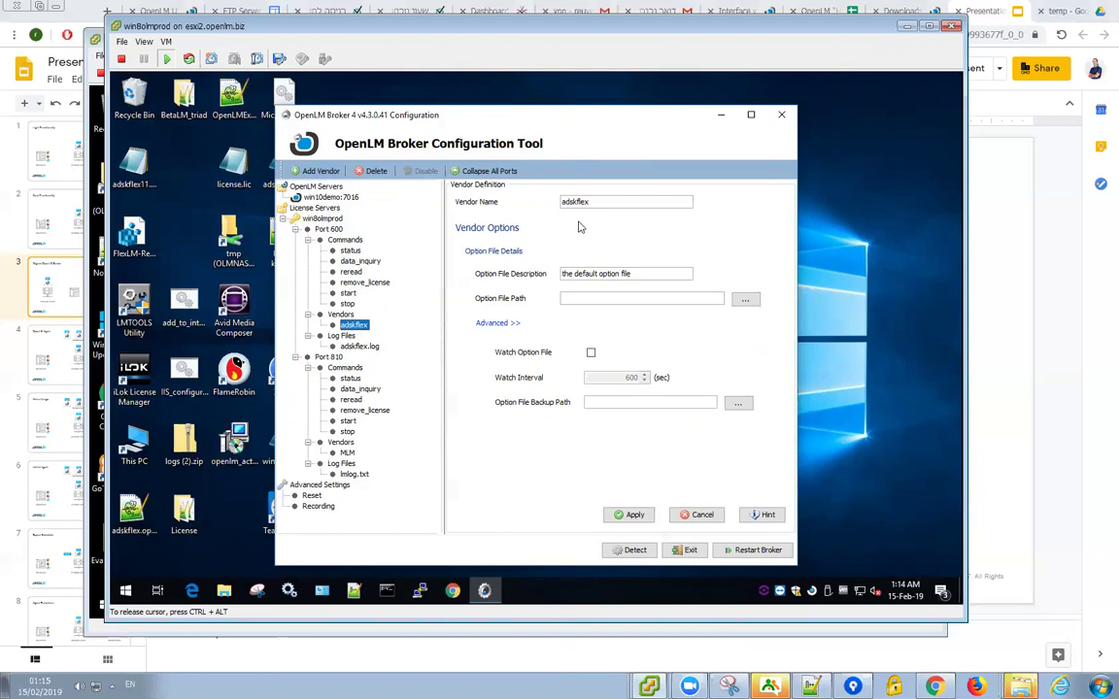
pyautogui.moveTo(590, 202); pyautogui.dragTo(557, 212)
pyautogui.click(582, 202)
# Set the vendor option file to C:\Autodesk\Network License Manager\adskflex.opt
pyautogui.click(745, 299)
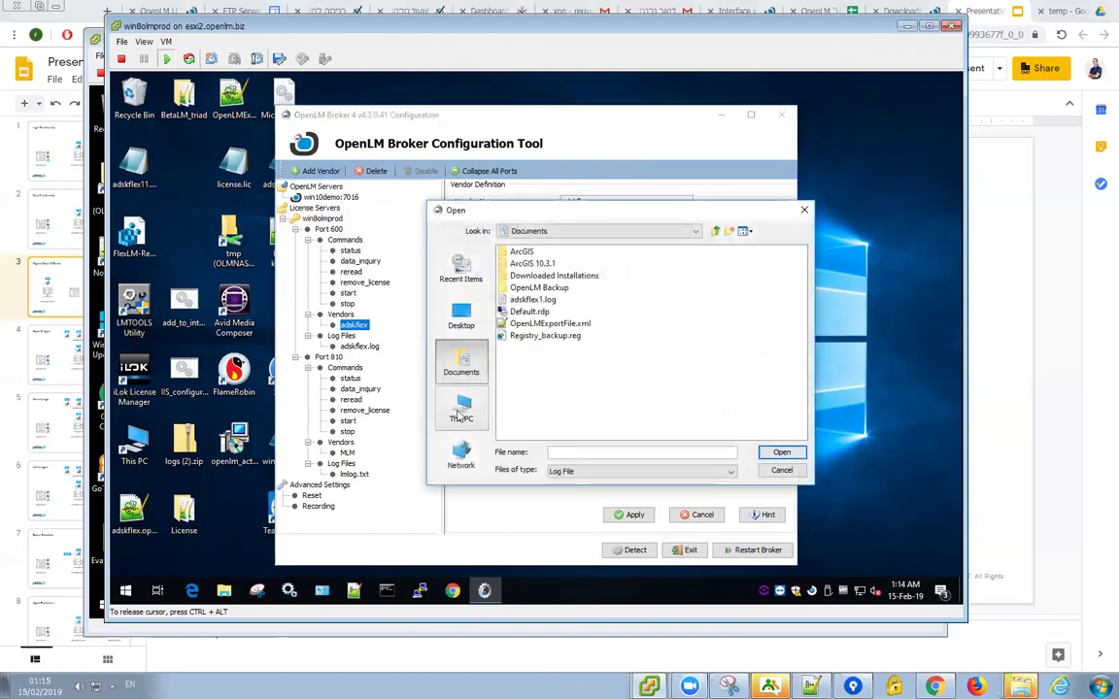
pyautogui.click(461, 408)
pyautogui.doubleClick(532, 347)
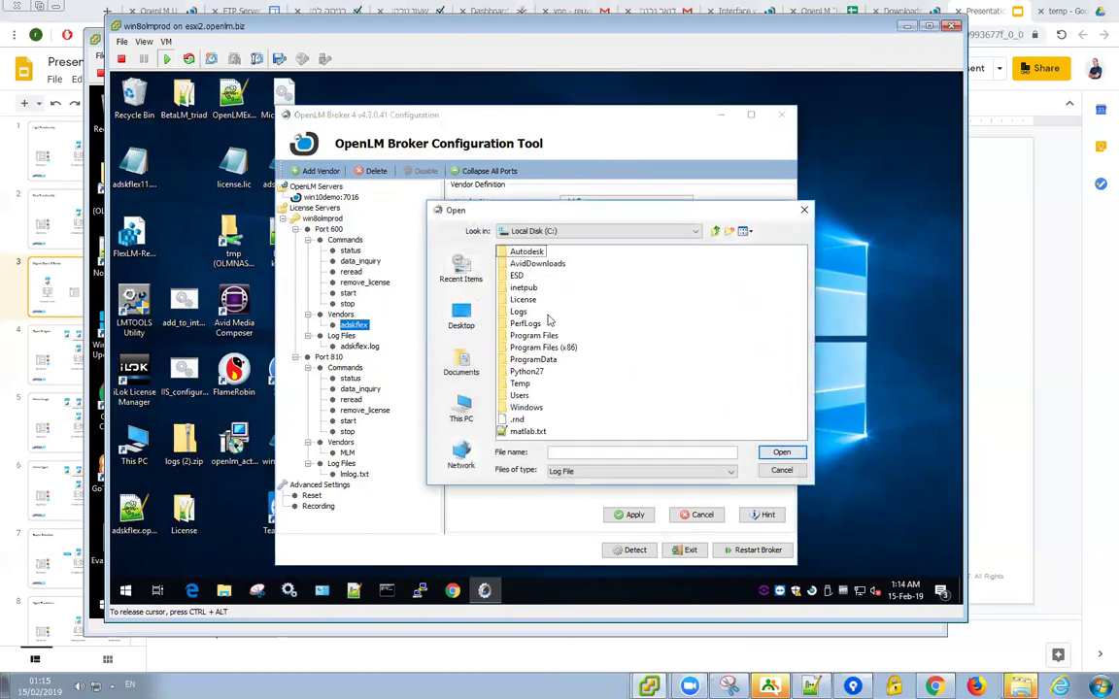
pyautogui.press('Home')
pyautogui.press('Return')
pyautogui.press('Return')
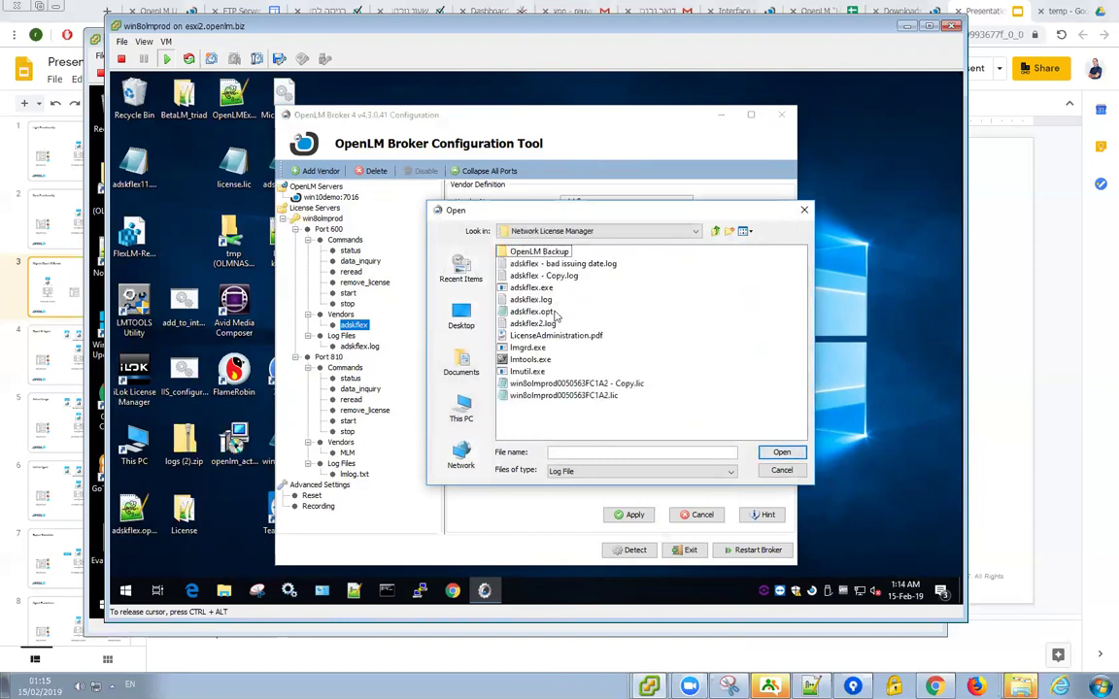
pyautogui.click(532, 312)
pyautogui.click(782, 453)
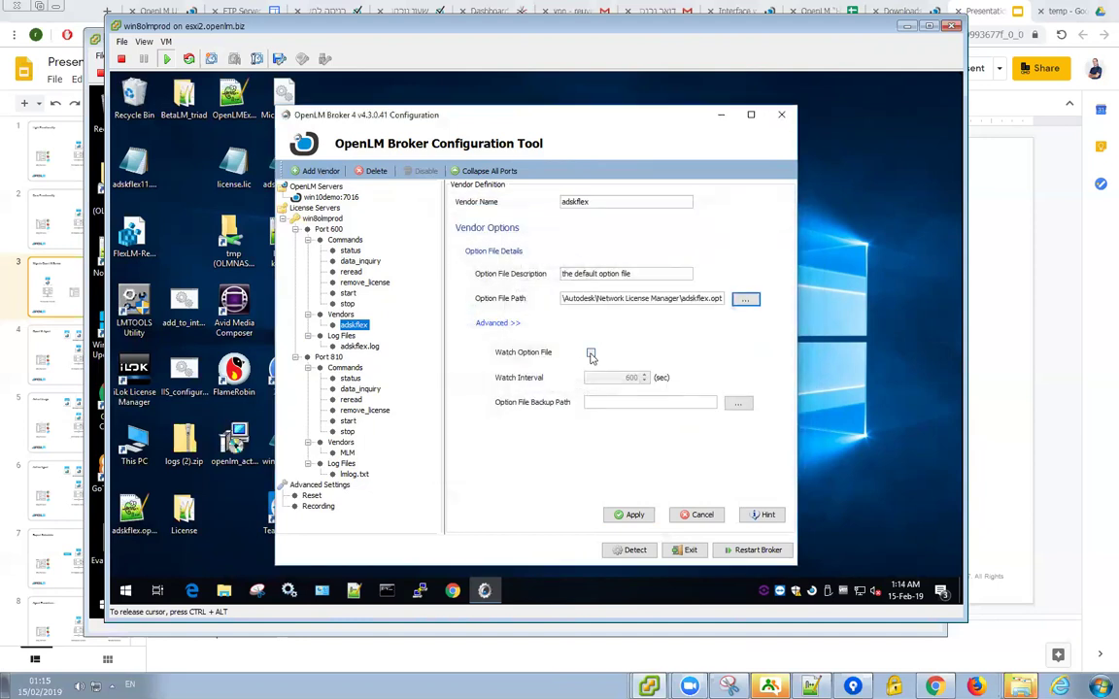
# Watch the option file every 600 seconds, apply, and show Port 600's Log Files
pyautogui.click(590, 353)
pyautogui.click(609, 509)
pyautogui.press('Return')
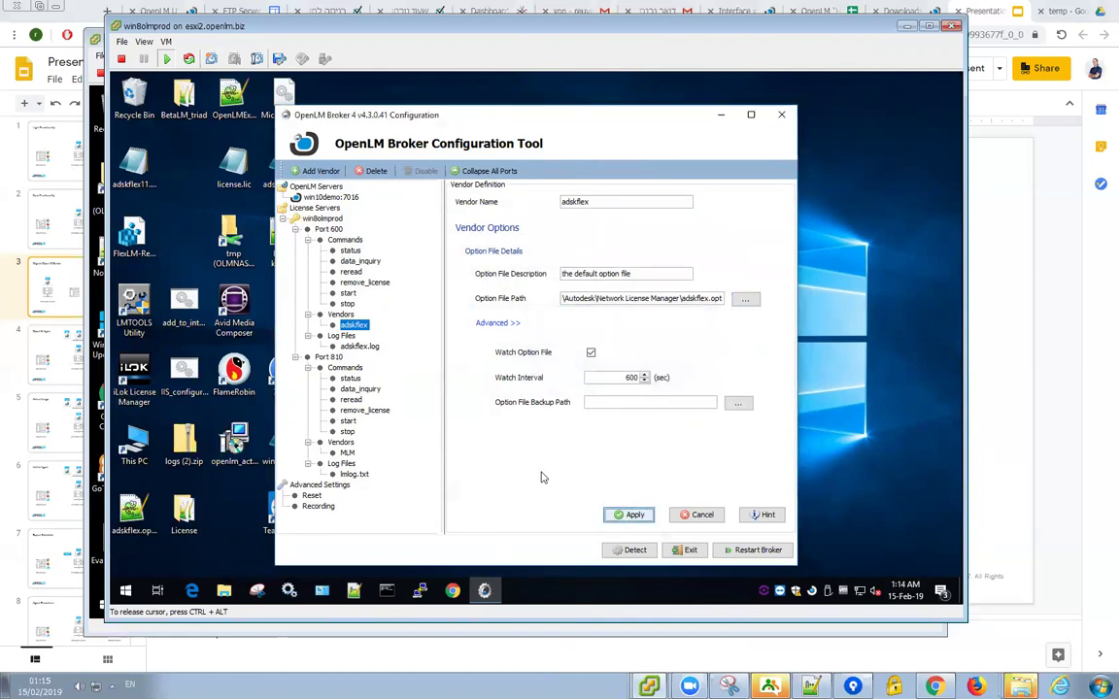
pyautogui.click(341, 336)
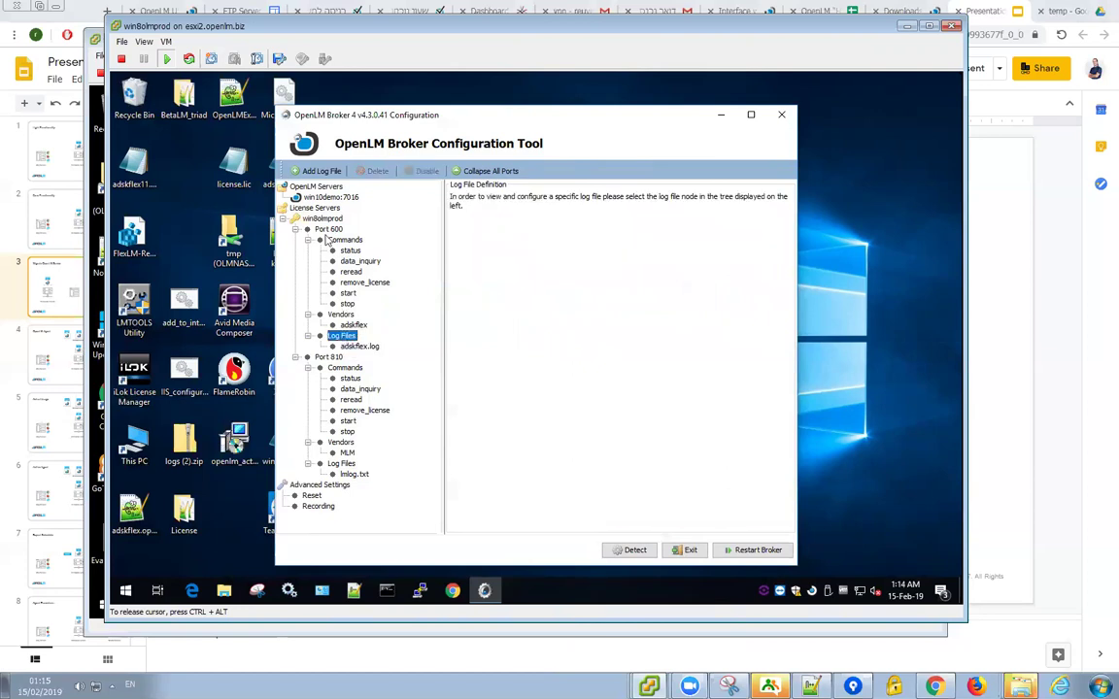
# Save adskflex.log as a FlexLM Debug Log File assigned to vendor adskflex
pyautogui.click(357, 347)
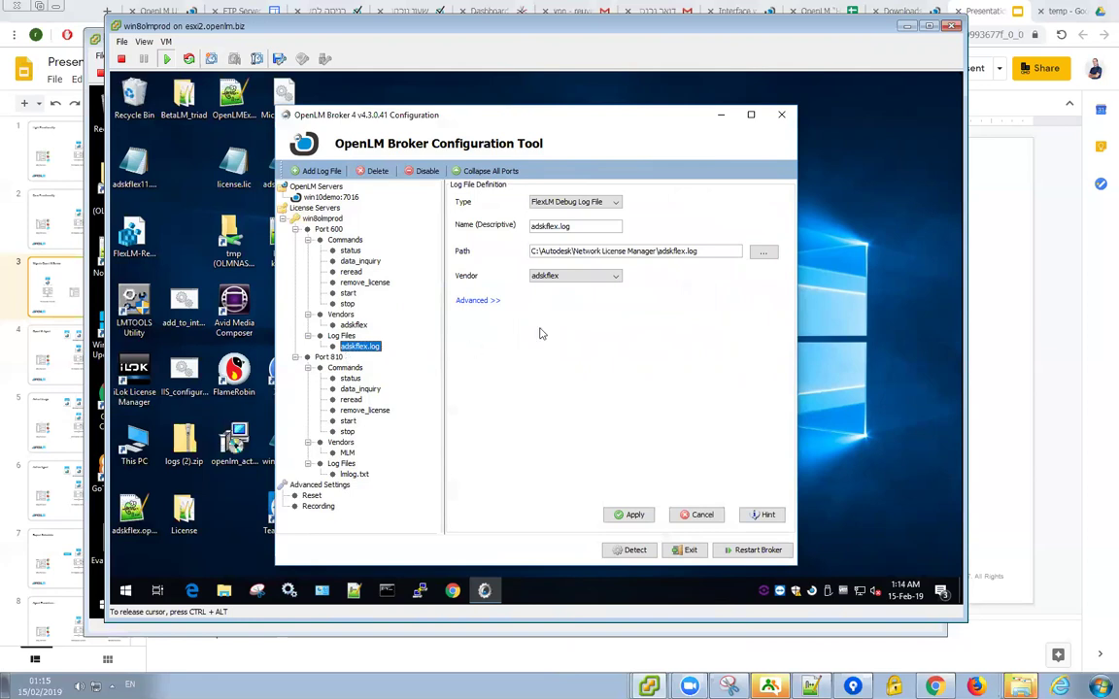
pyautogui.click(480, 302)
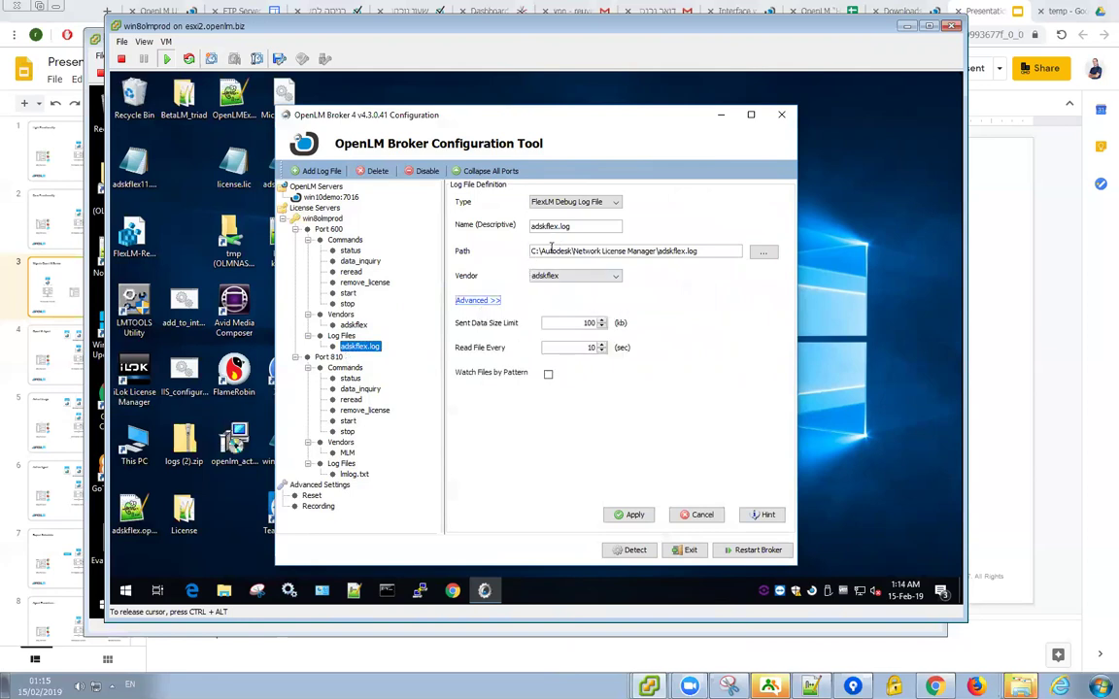
pyautogui.click(573, 202)
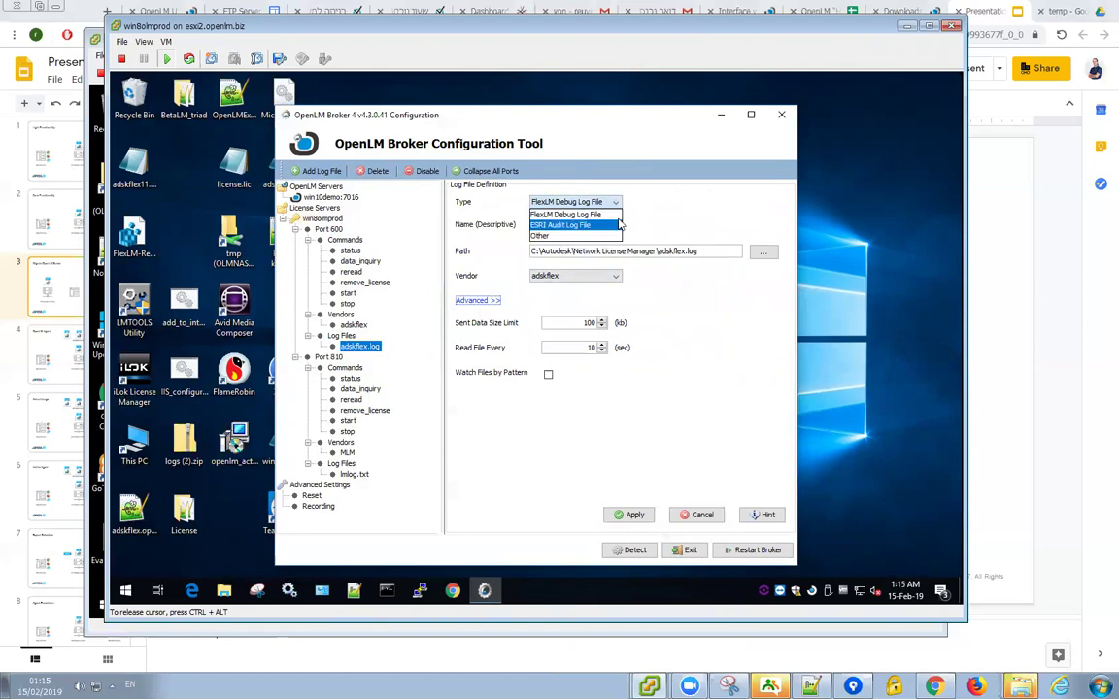
pyautogui.click(568, 214)
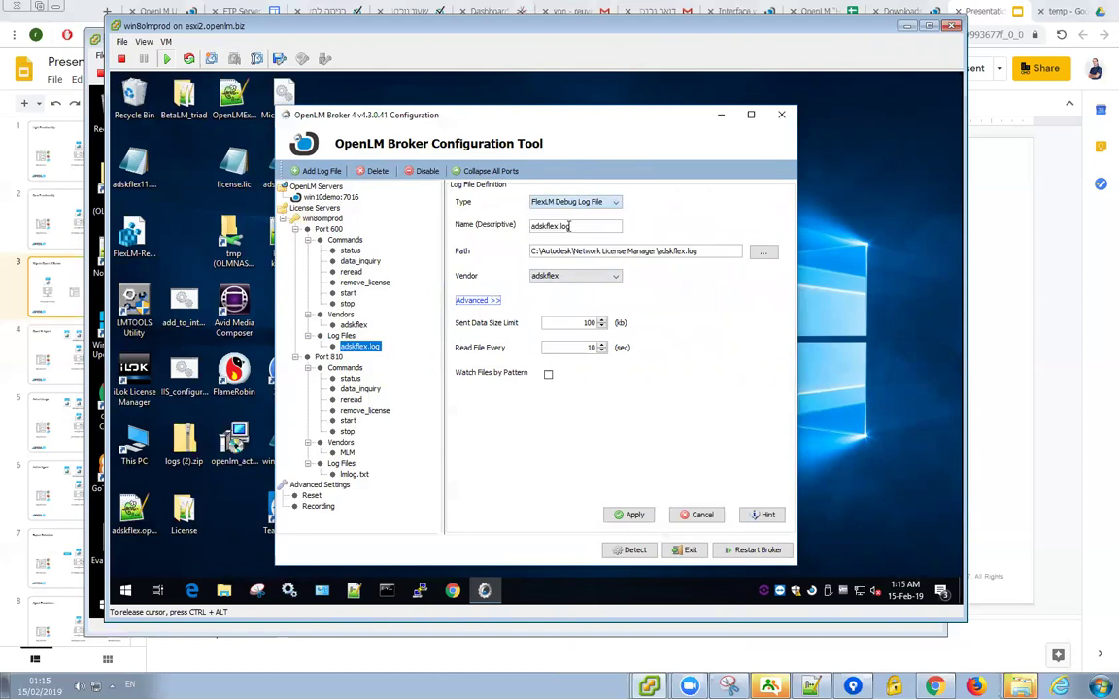
pyautogui.doubleClick(549, 225)
pyautogui.click(566, 278)
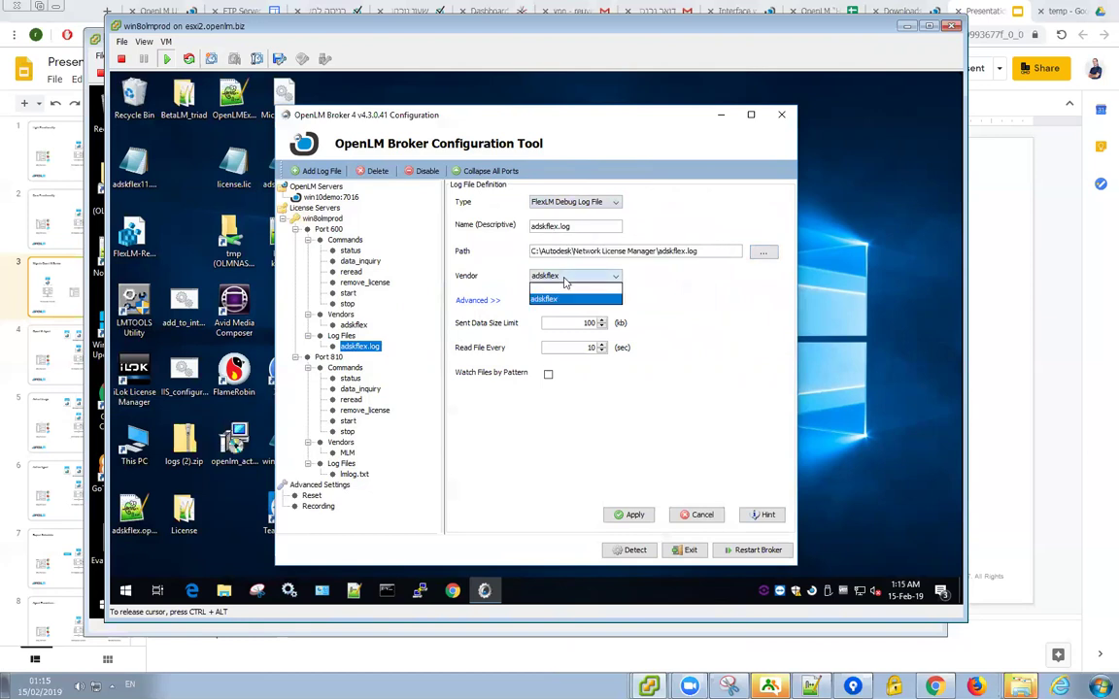
pyautogui.click(568, 298)
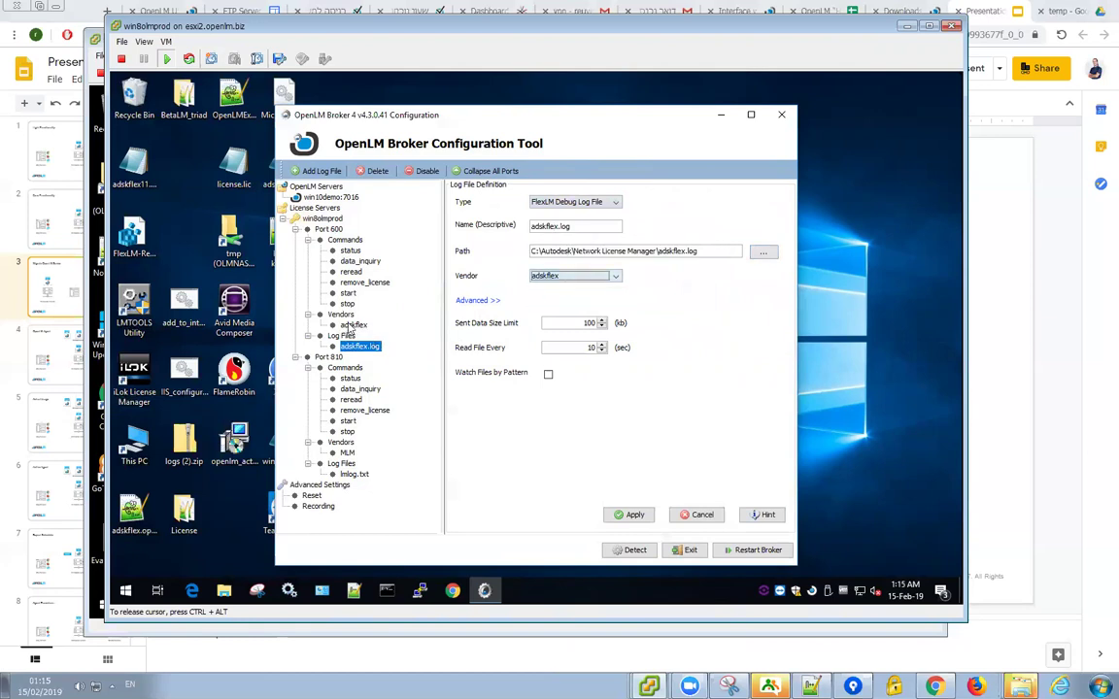
pyautogui.click(633, 516)
pyautogui.click(614, 366)
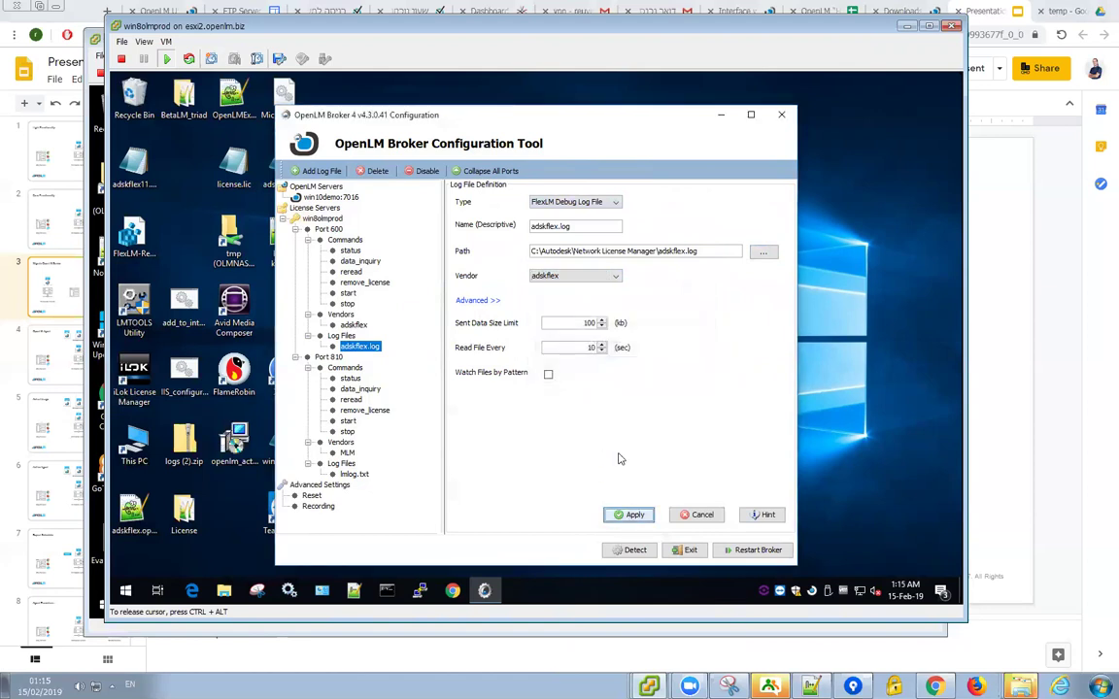
# Restart the broker service and exit the configuration tool
pyautogui.click(749, 551)
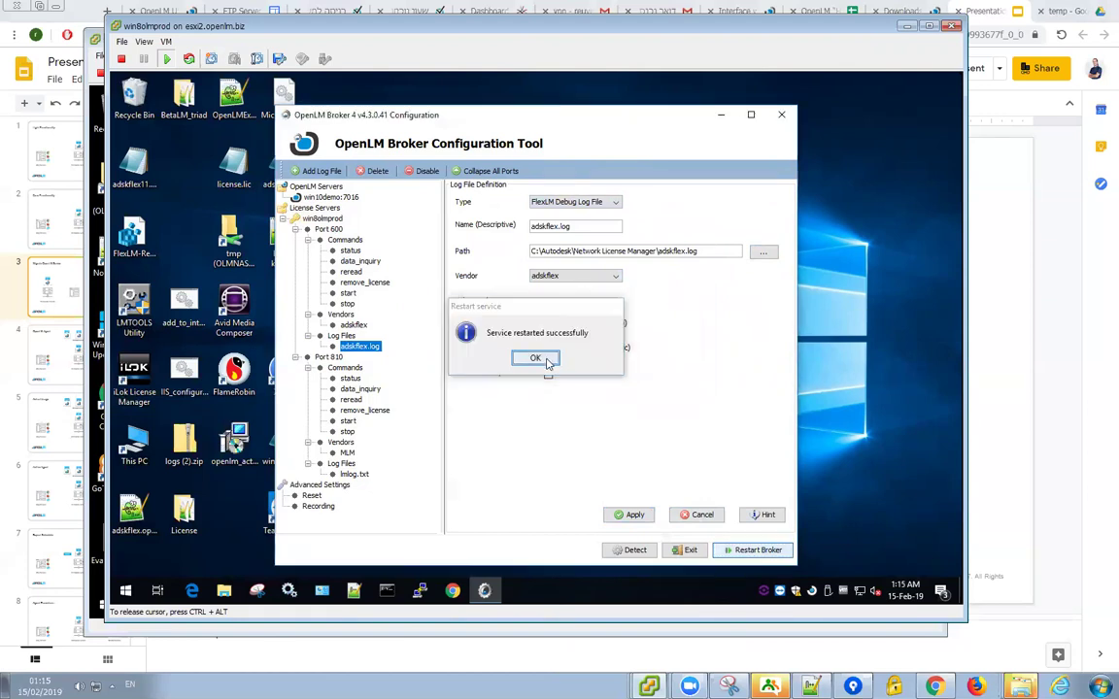
pyautogui.click(547, 361)
pyautogui.click(685, 549)
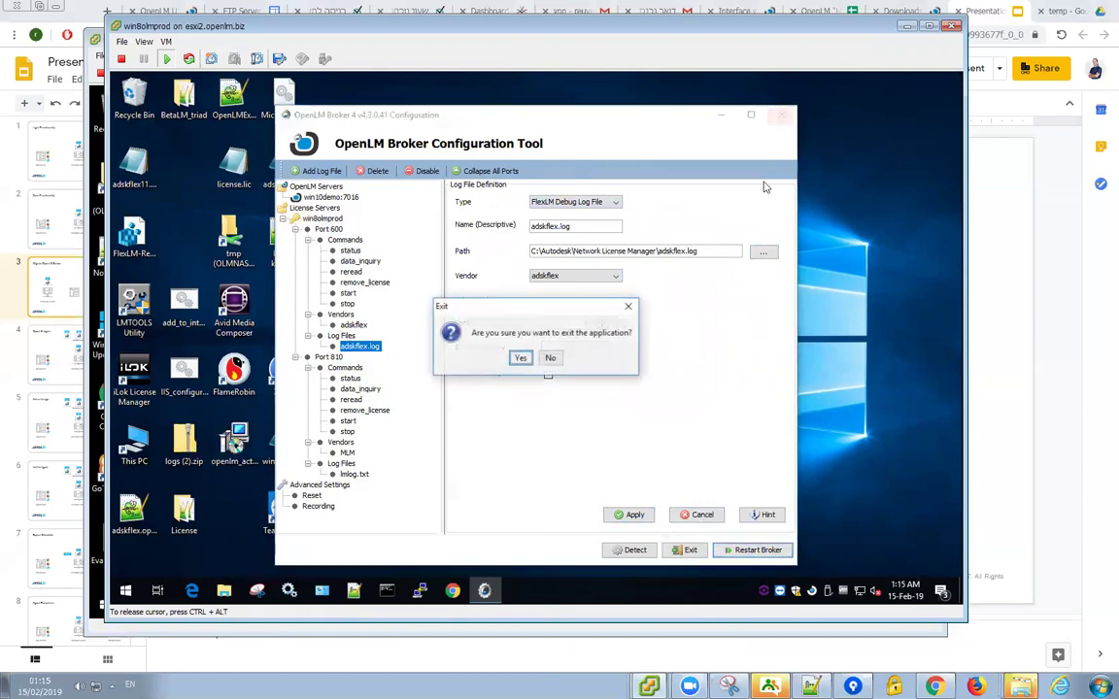
pyautogui.click(520, 361)
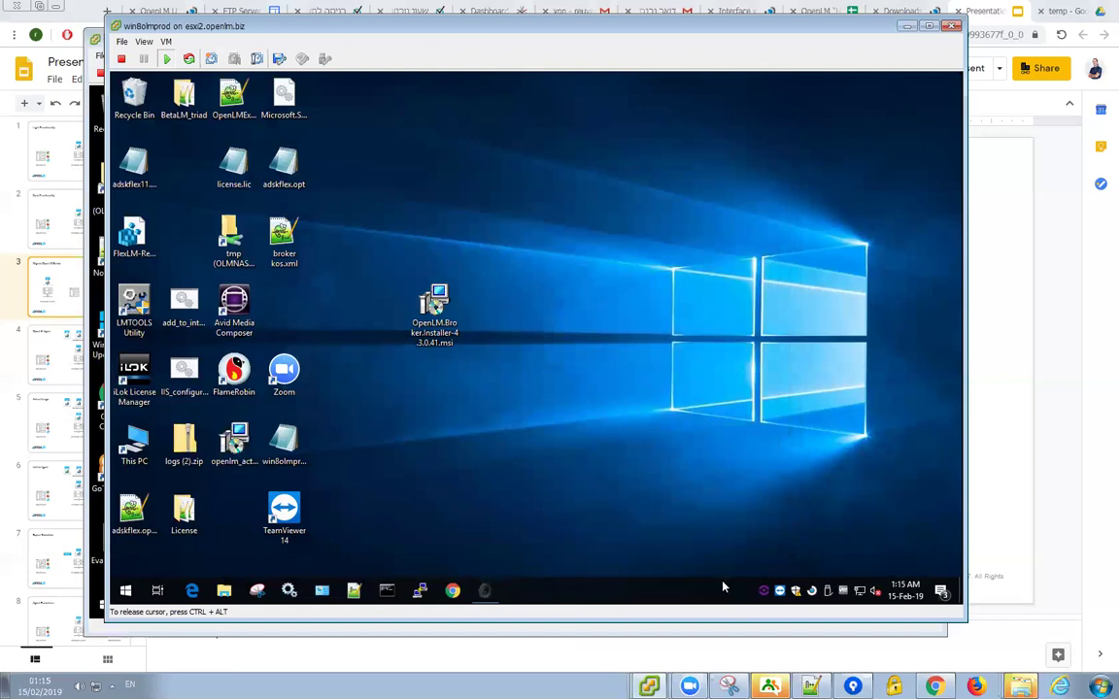
# Switch to the win10demo VM and launch OpenLM User Interface via a 'user' search
pyautogui.moveTo(649, 686)
pyautogui.click(646, 644)
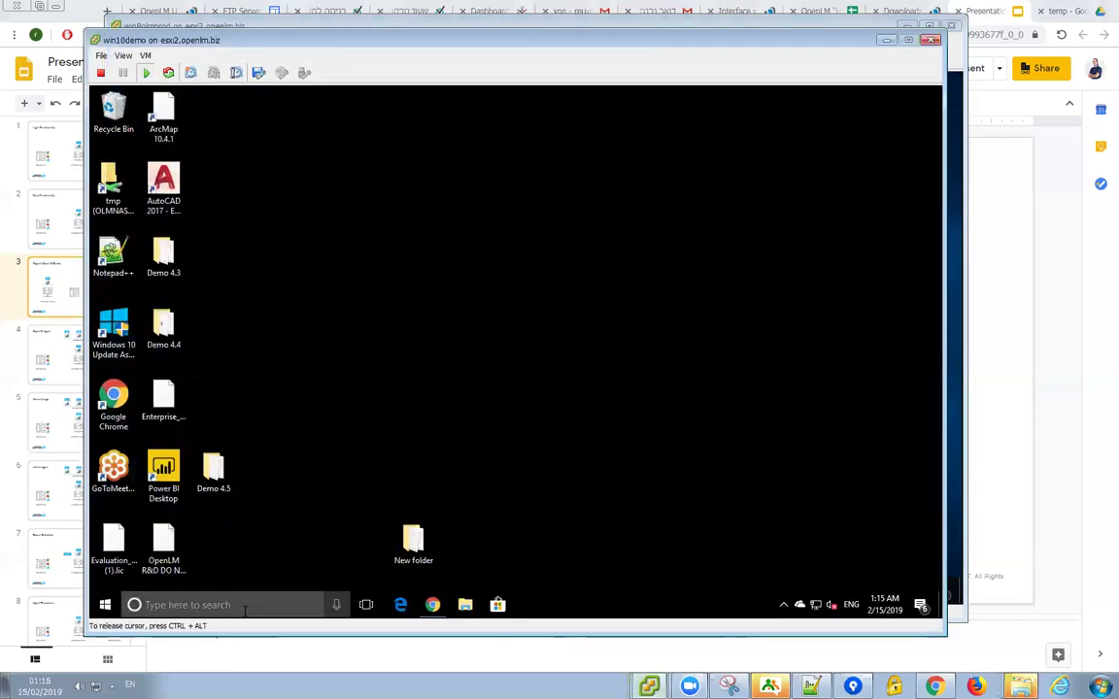
pyautogui.click(245, 604)
pyautogui.write('user')
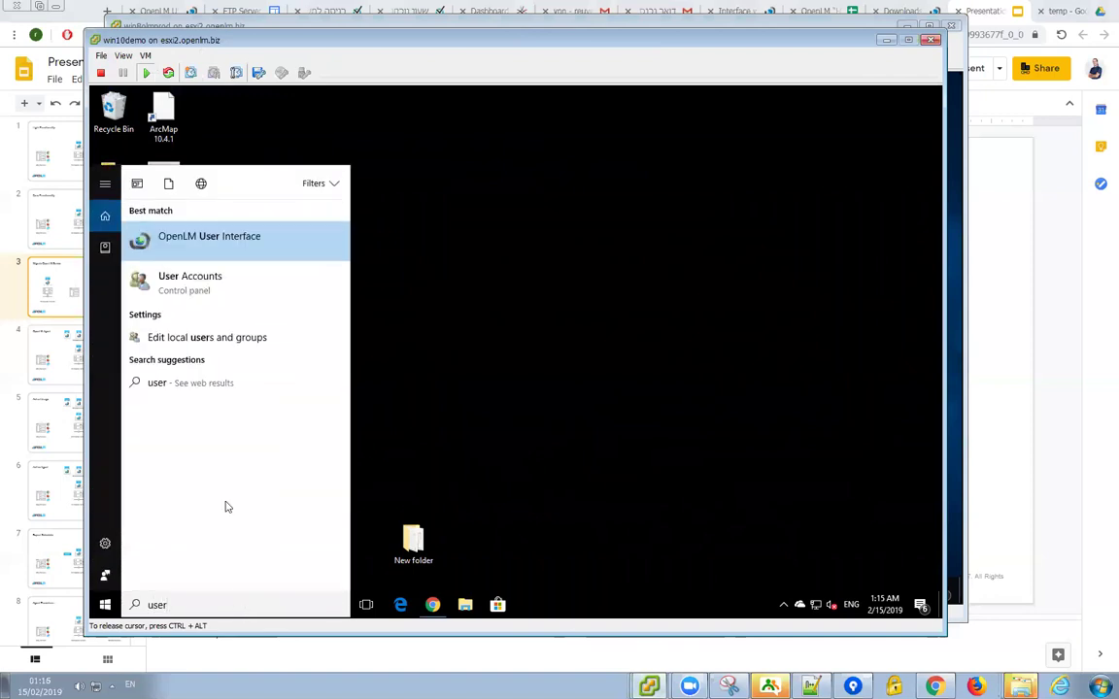
pyautogui.click(233, 243)
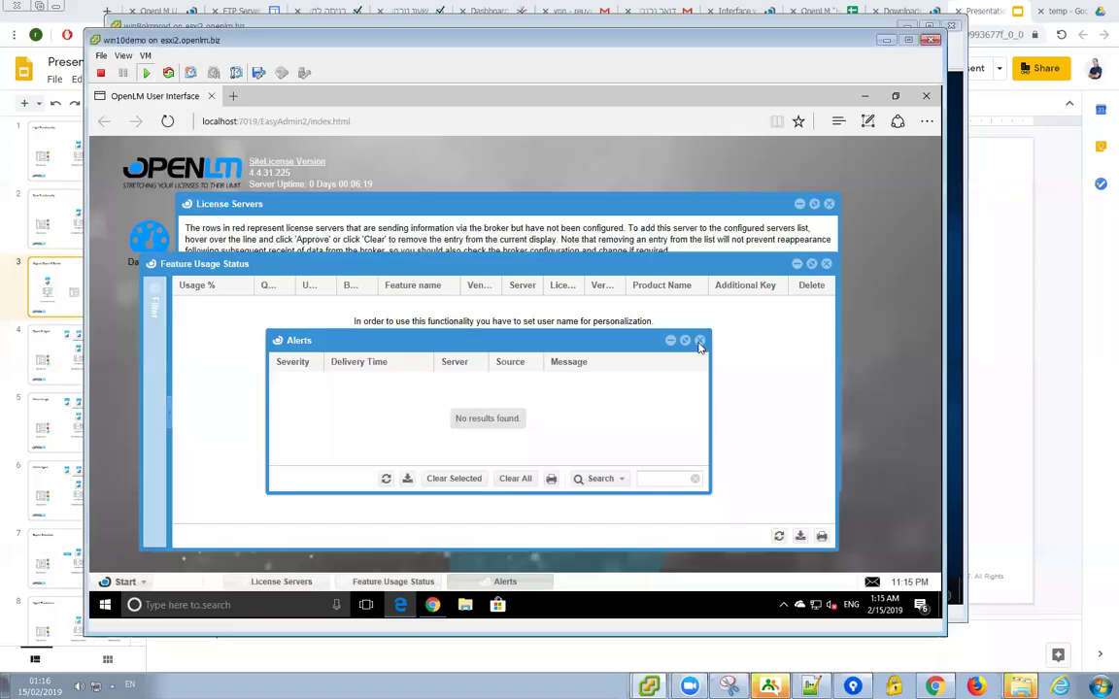
# Close Alerts and minimize Feature Usage Status to reveal the License Servers list
pyautogui.click(699, 340)
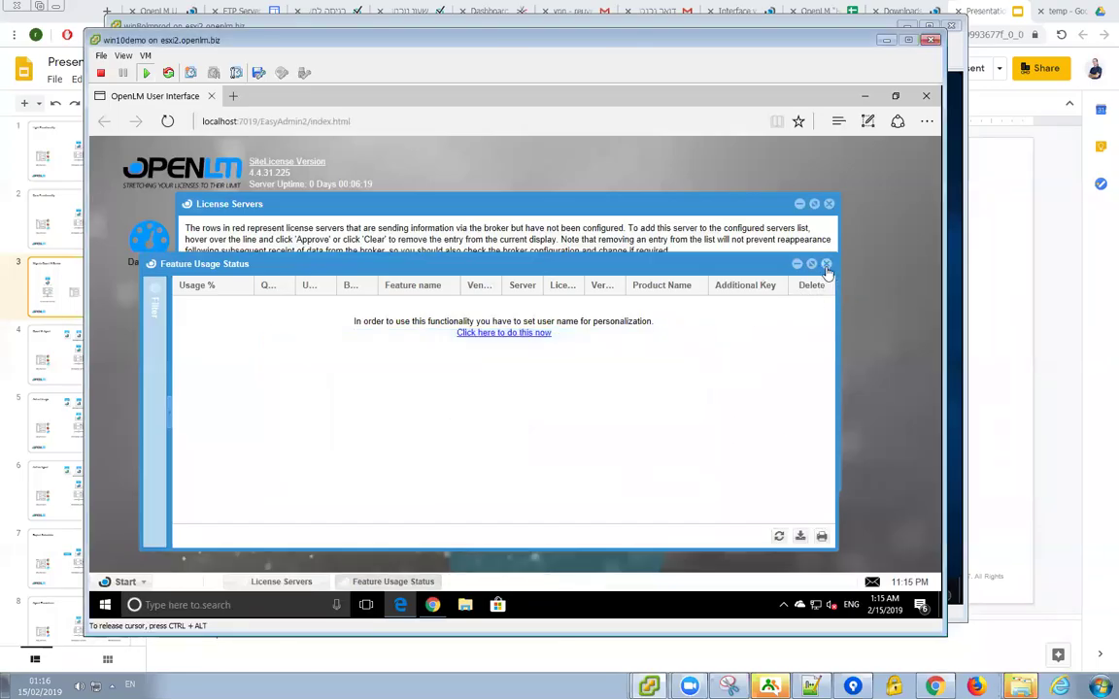
pyautogui.click(797, 263)
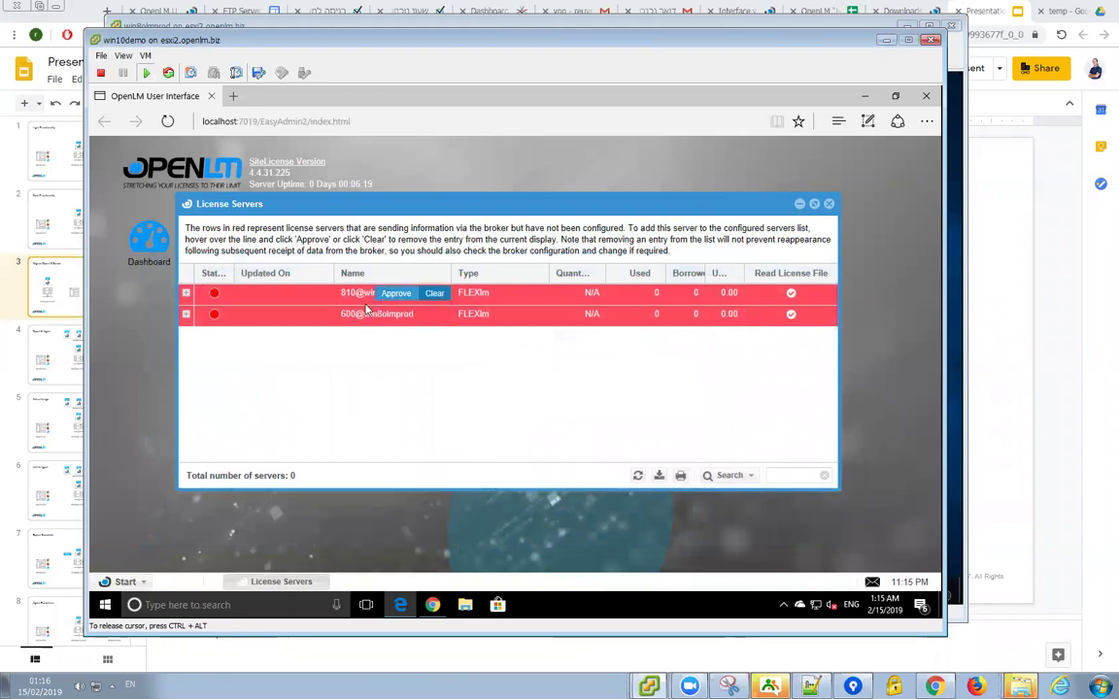
pyautogui.moveTo(383, 322)
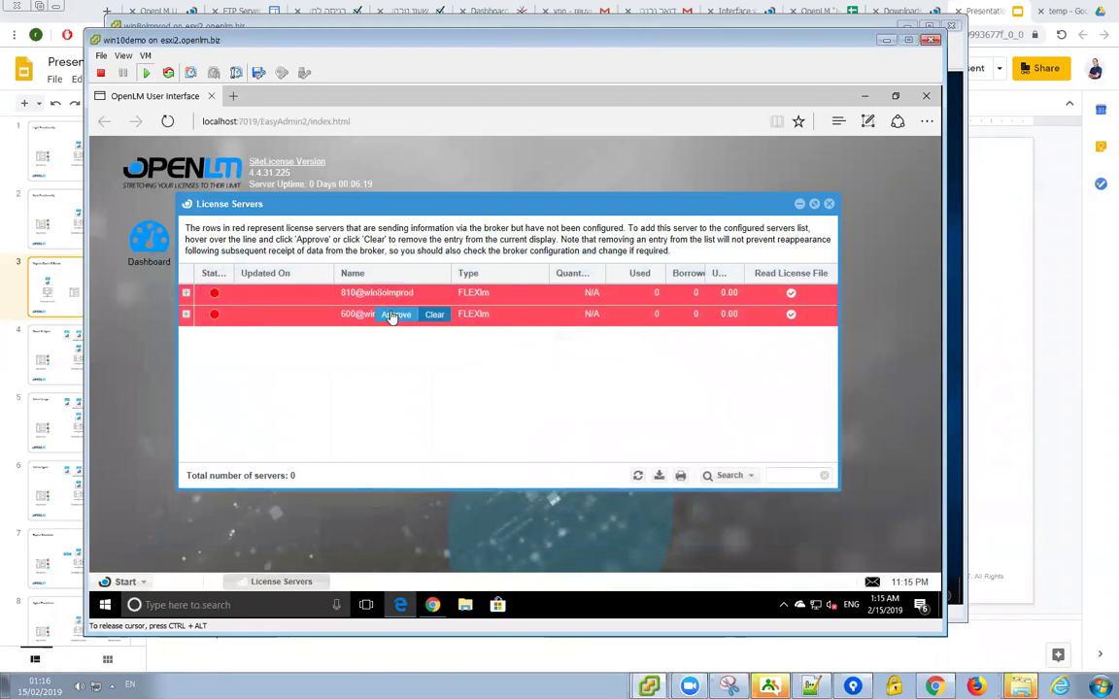
pyautogui.moveTo(386, 296)
pyautogui.moveTo(187, 319)
# Approve 600@win8olmprod with server description 'Autodesk'
pyautogui.click(394, 320)
pyautogui.moveTo(485, 362); pyautogui.dragTo(394, 366)
pyautogui.write('Autodesk')
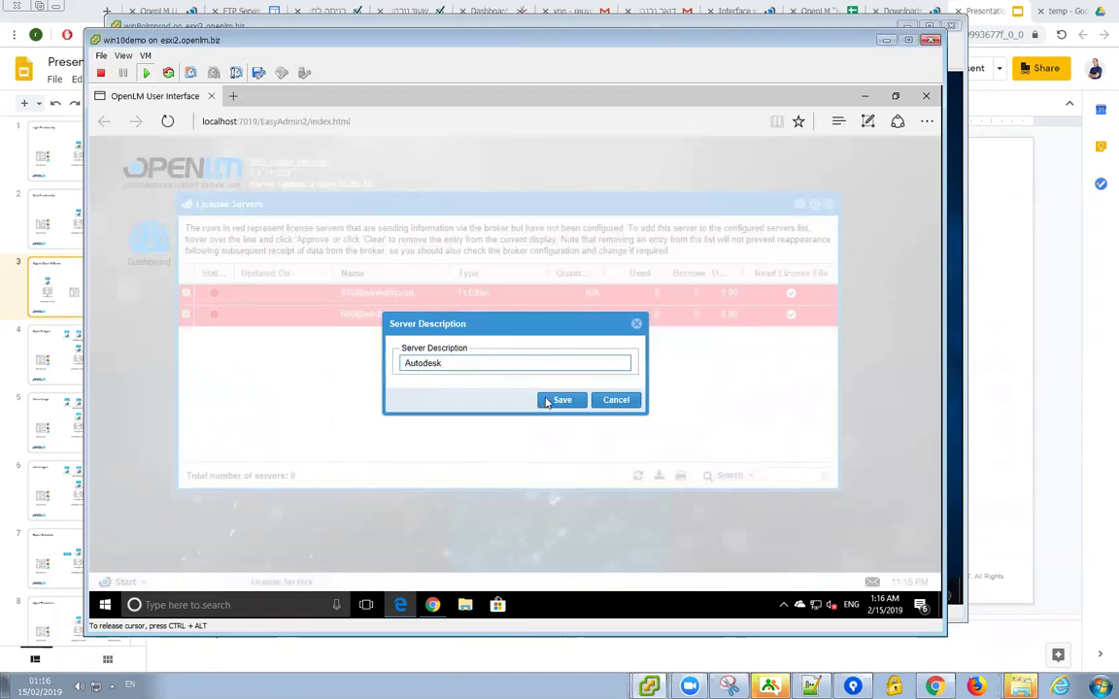
pyautogui.click(547, 402)
# Approve 810@win8olmprod with server description 'Matlab'
pyautogui.click(393, 293)
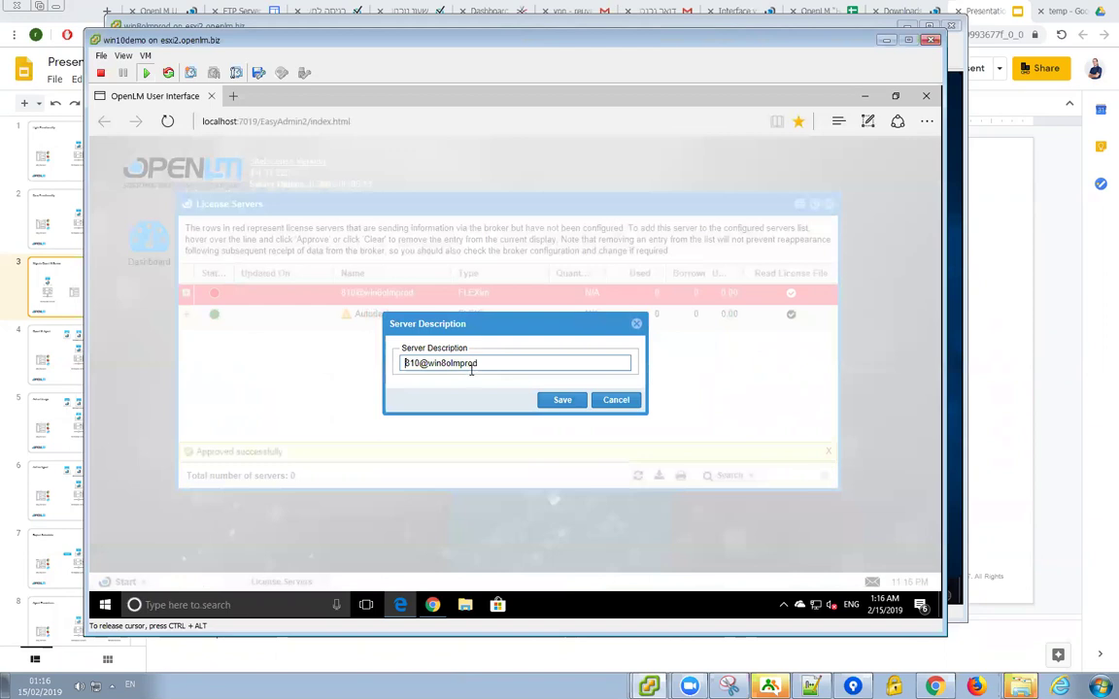
pyautogui.moveTo(472, 365); pyautogui.dragTo(381, 354)
pyautogui.write('M')
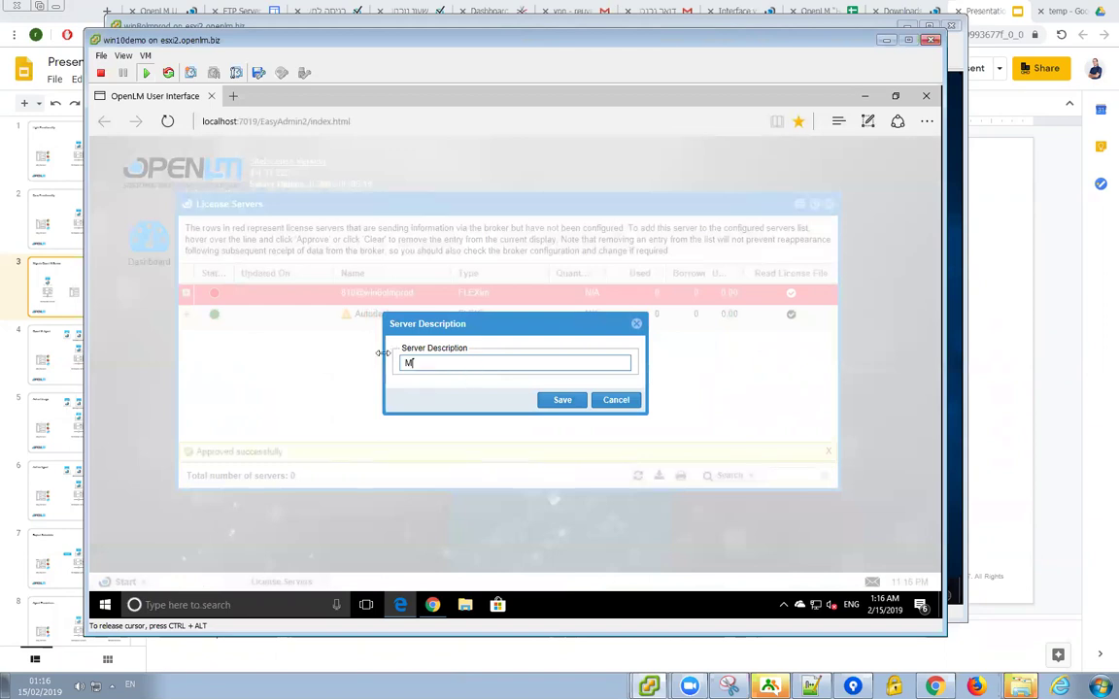
pyautogui.write('atlab')
pyautogui.click(562, 399)
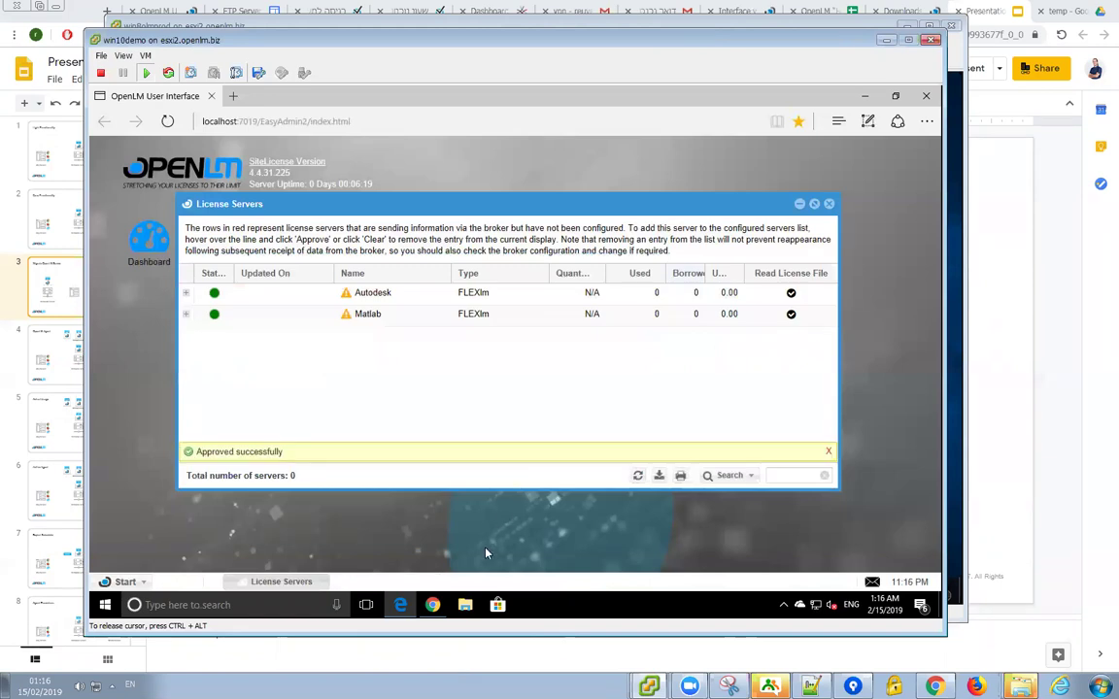
# Restart the OpenLM Server service in Services, then return to the OpenLM web interface
pyautogui.click(291, 600)
pyautogui.write('servi')
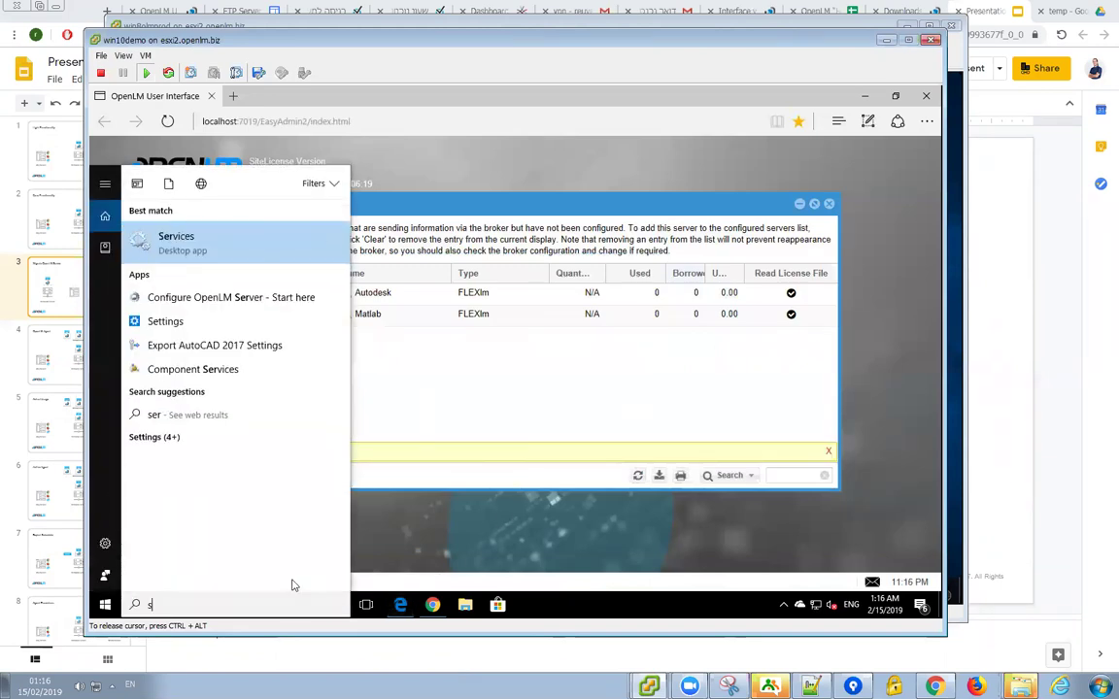
pyautogui.click(272, 245)
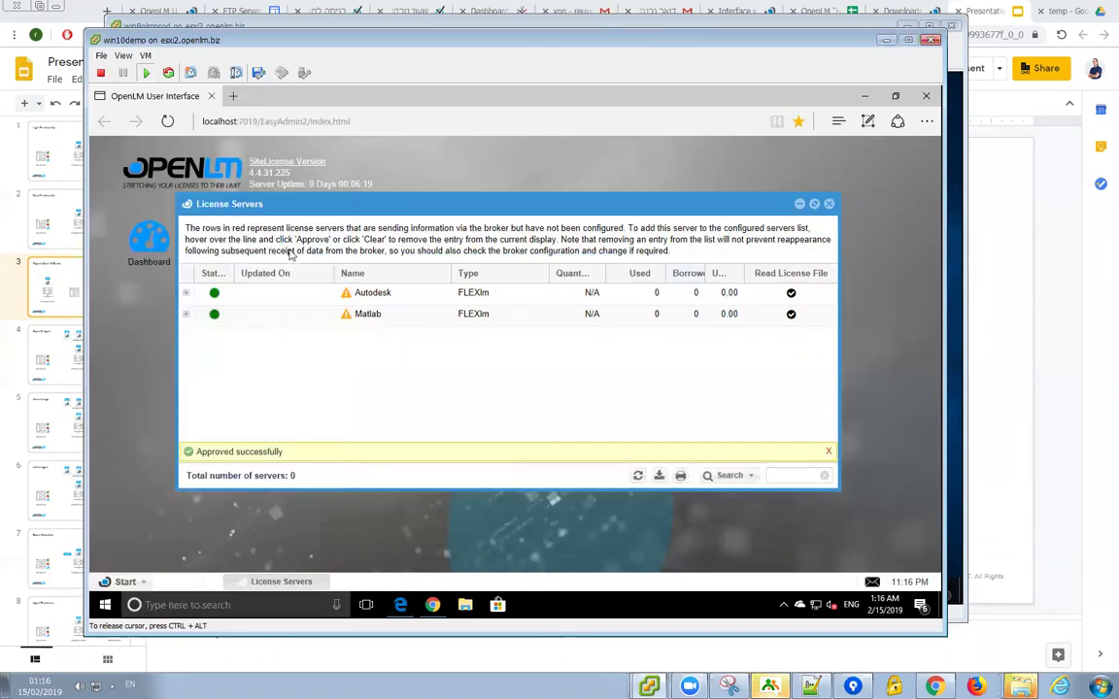
pyautogui.click(586, 319)
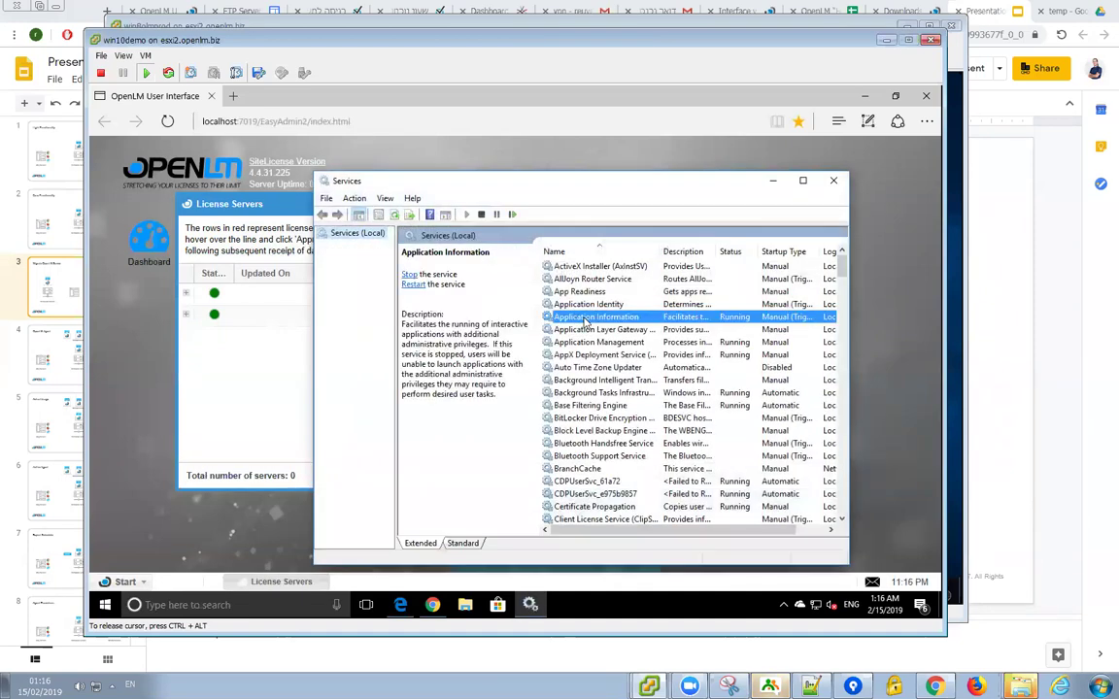
pyautogui.write('openlm')
pyautogui.click(584, 304)
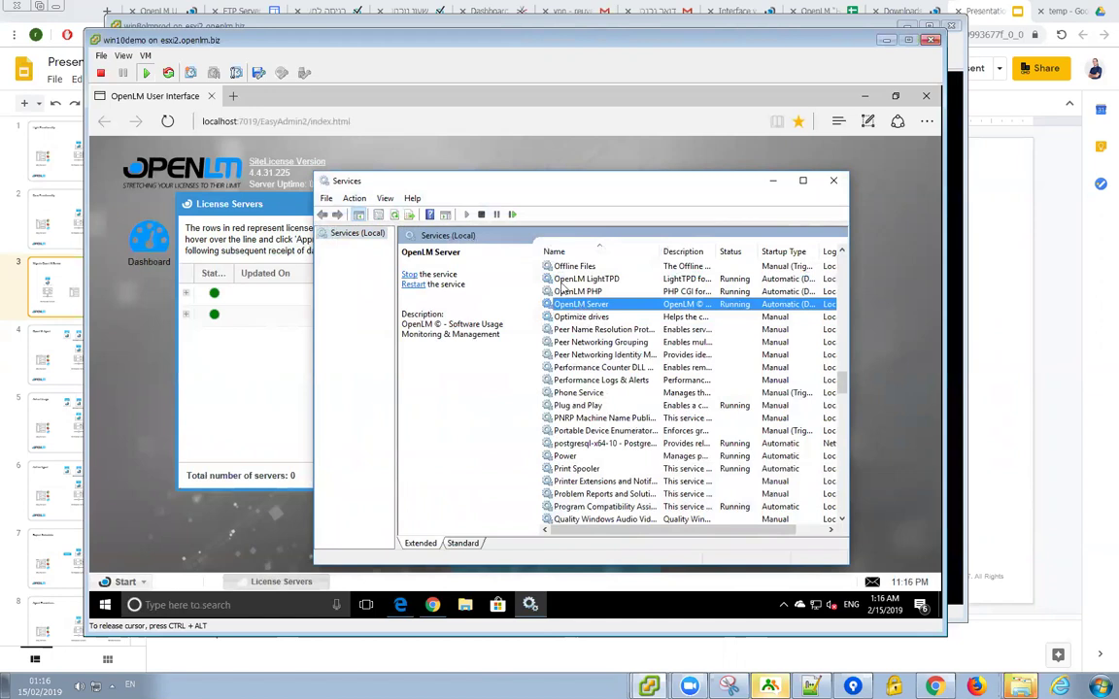
pyautogui.click(512, 216)
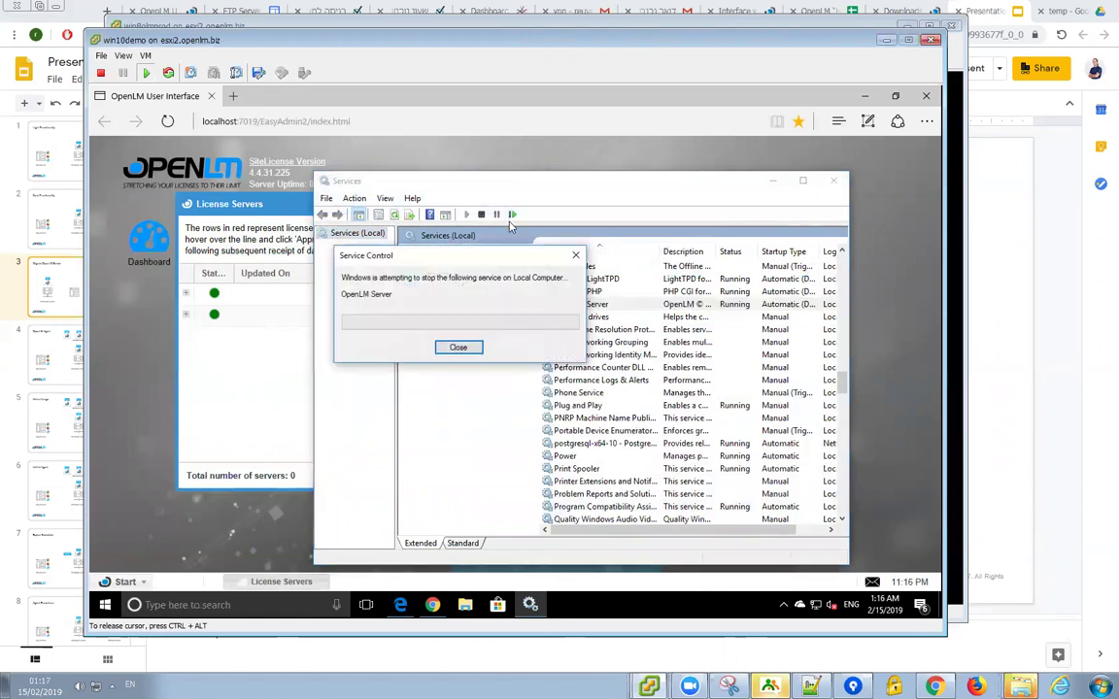
pyautogui.click(276, 379)
# Dismiss the connection error, reload the OpenLM page, and close the Alerts and Feature Usage Status windows
pyautogui.moveTo(346, 298)
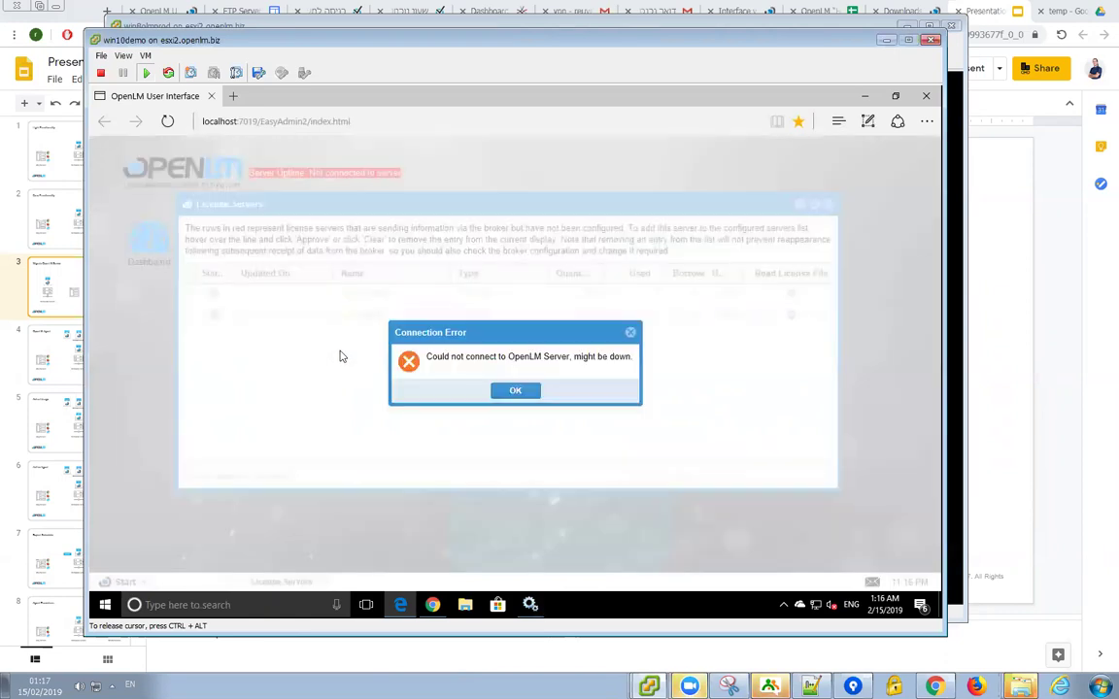
pyautogui.click(514, 390)
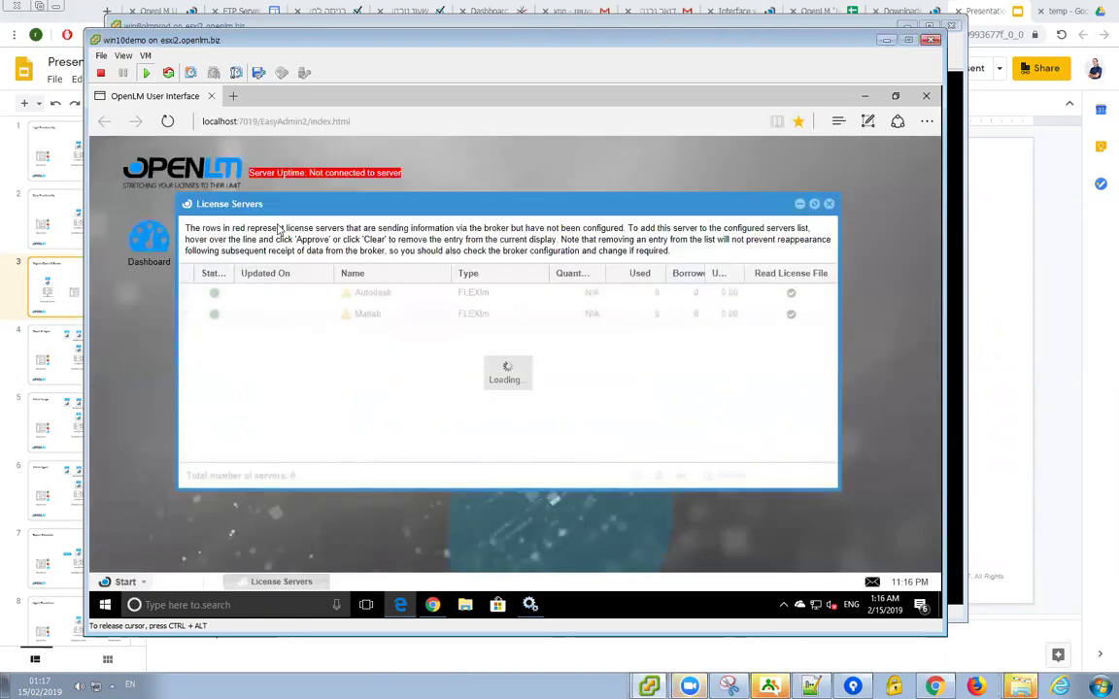
pyautogui.click(167, 120)
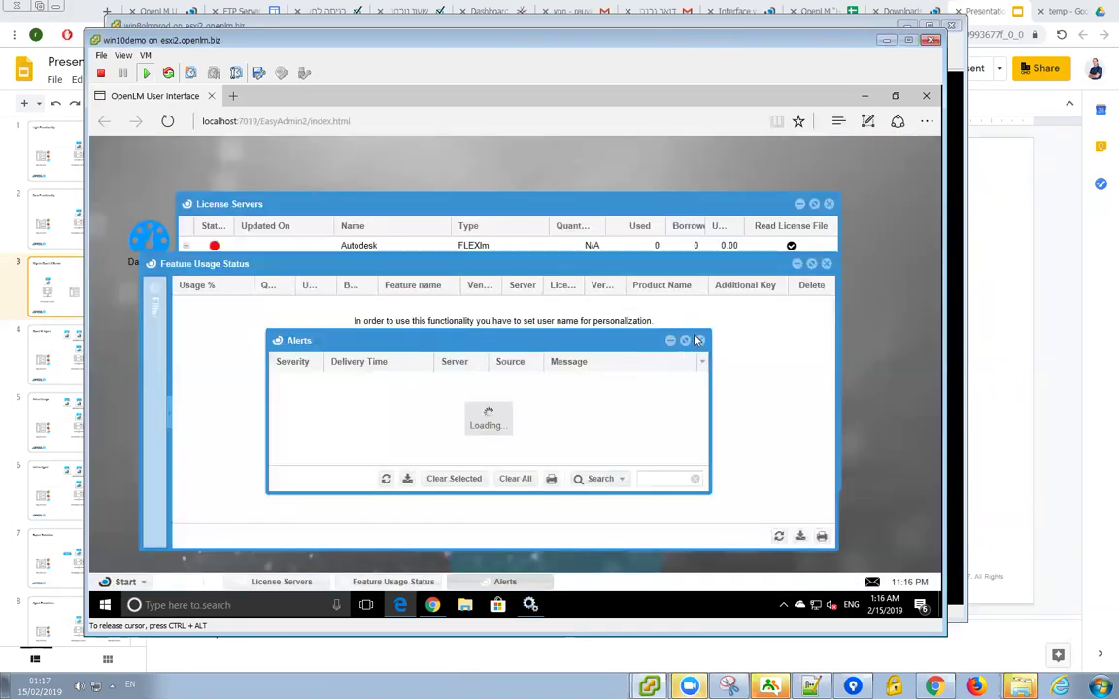
pyautogui.click(702, 342)
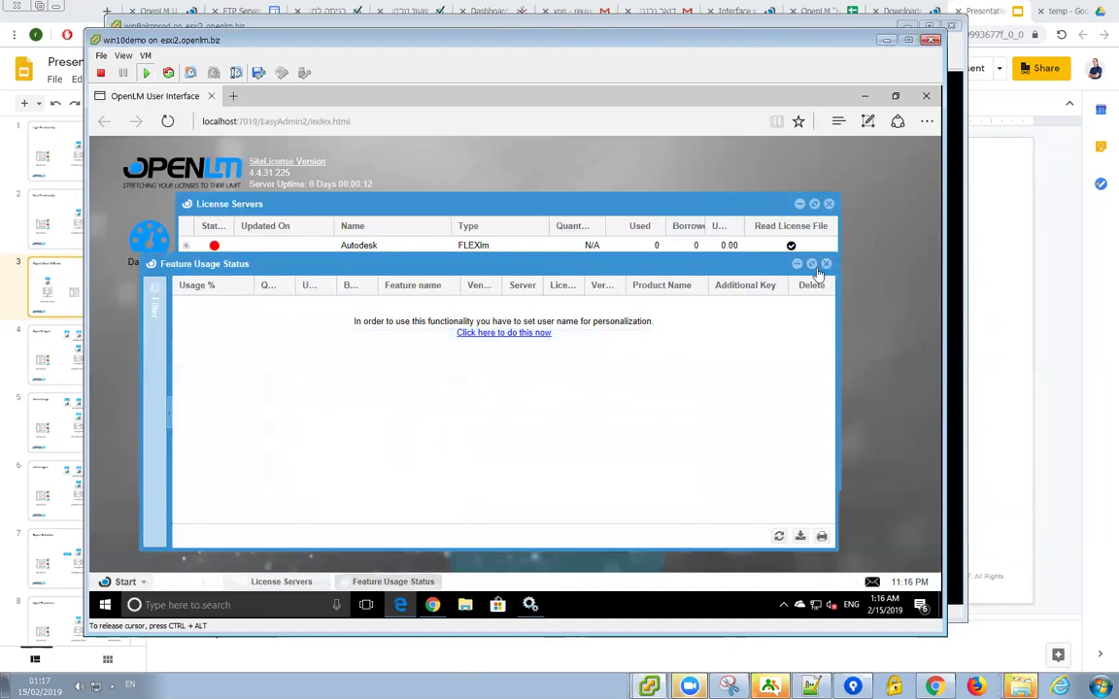
pyautogui.click(825, 263)
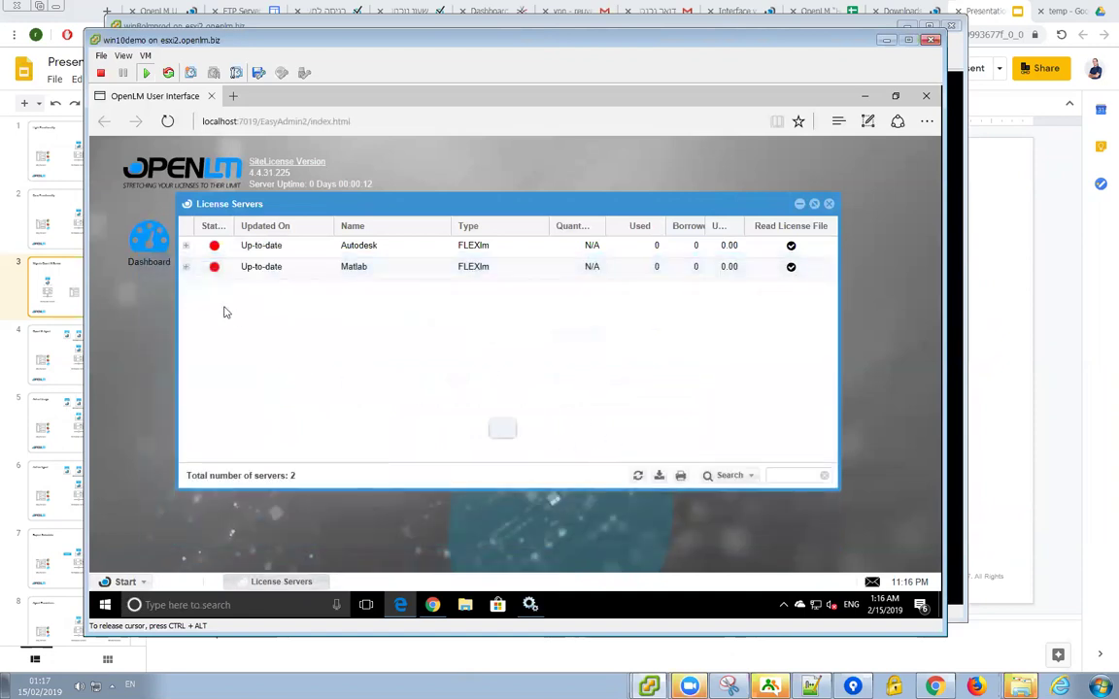
# Expand the Matlab and Autodesk host details and refresh the License Servers list
pyautogui.click(186, 266)
pyautogui.click(185, 244)
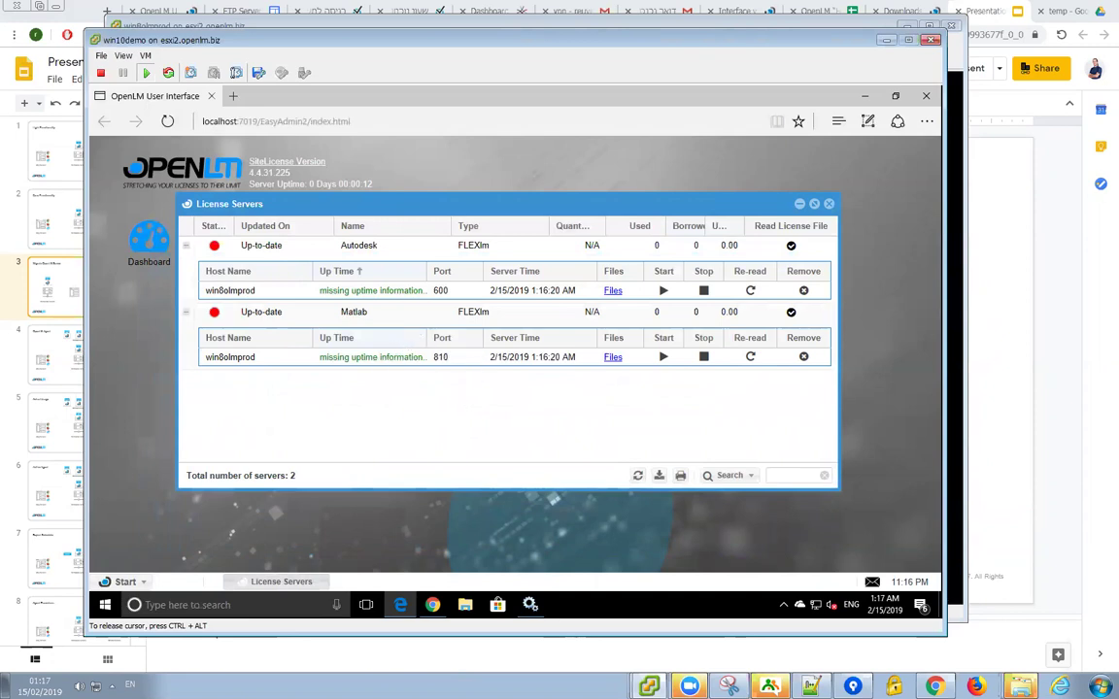
pyautogui.hotkey('ctrl', 'alt')
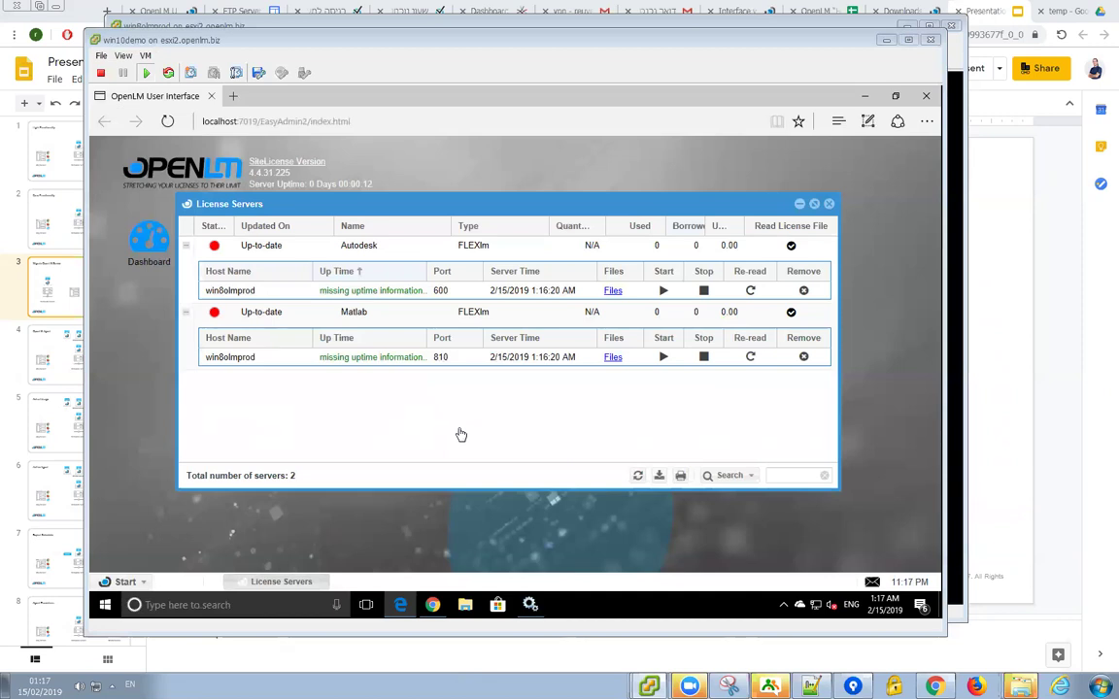
pyautogui.click(637, 480)
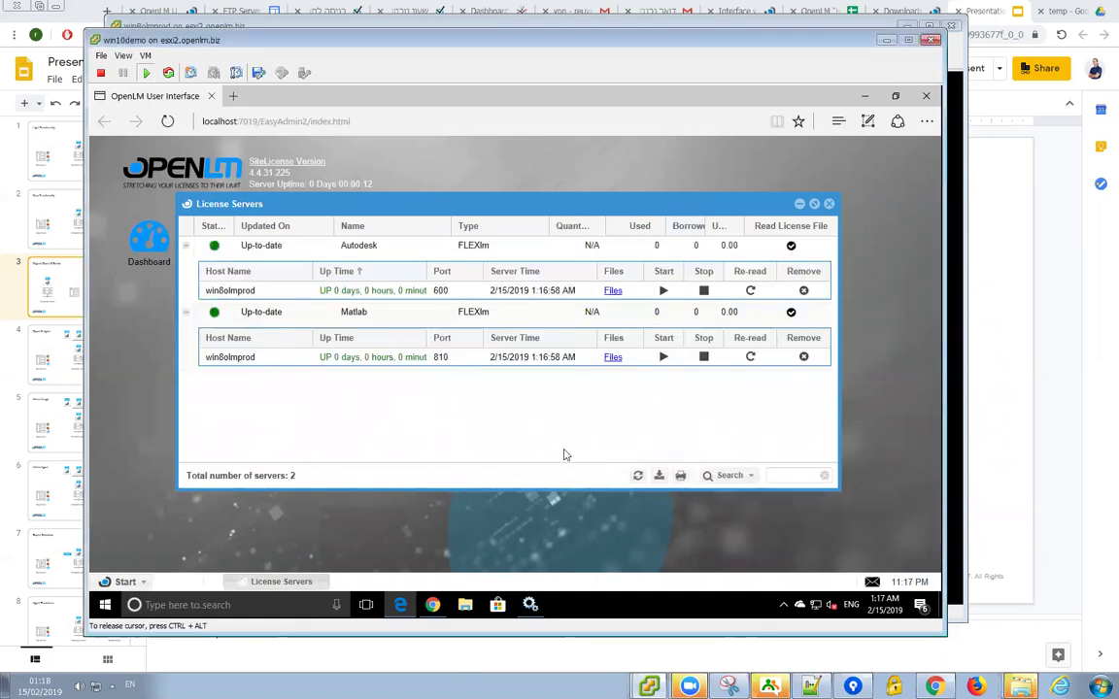
pyautogui.click(275, 602)
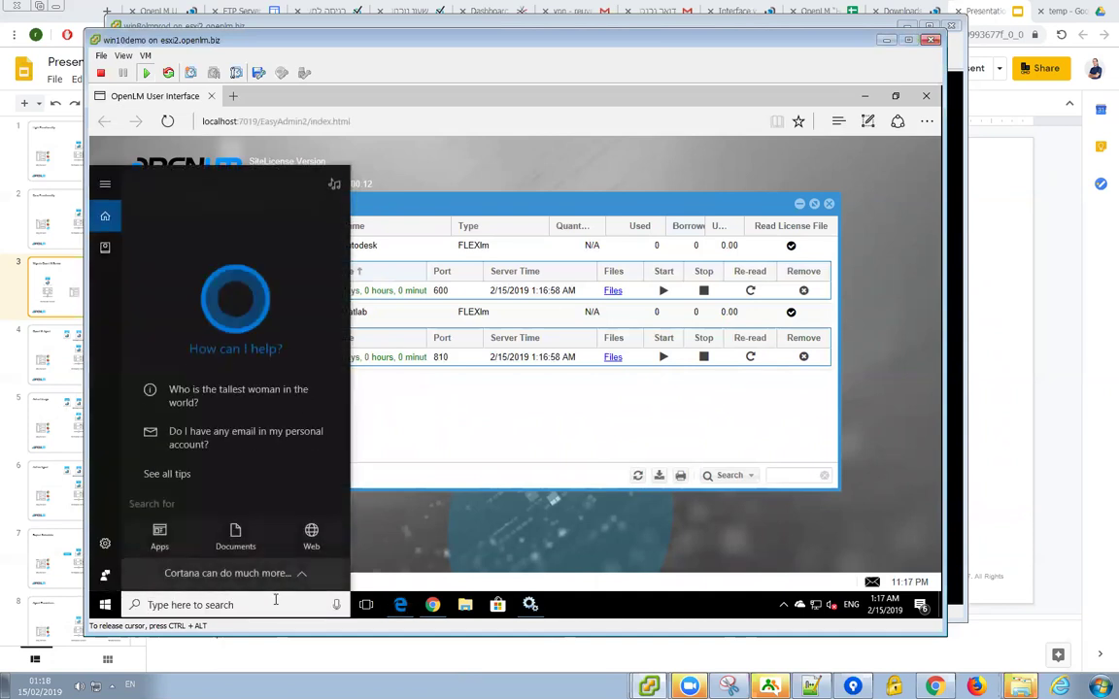
# Launch Configure OpenLM Server from a 'server' search and approve the admin prompt
pyautogui.write('server')
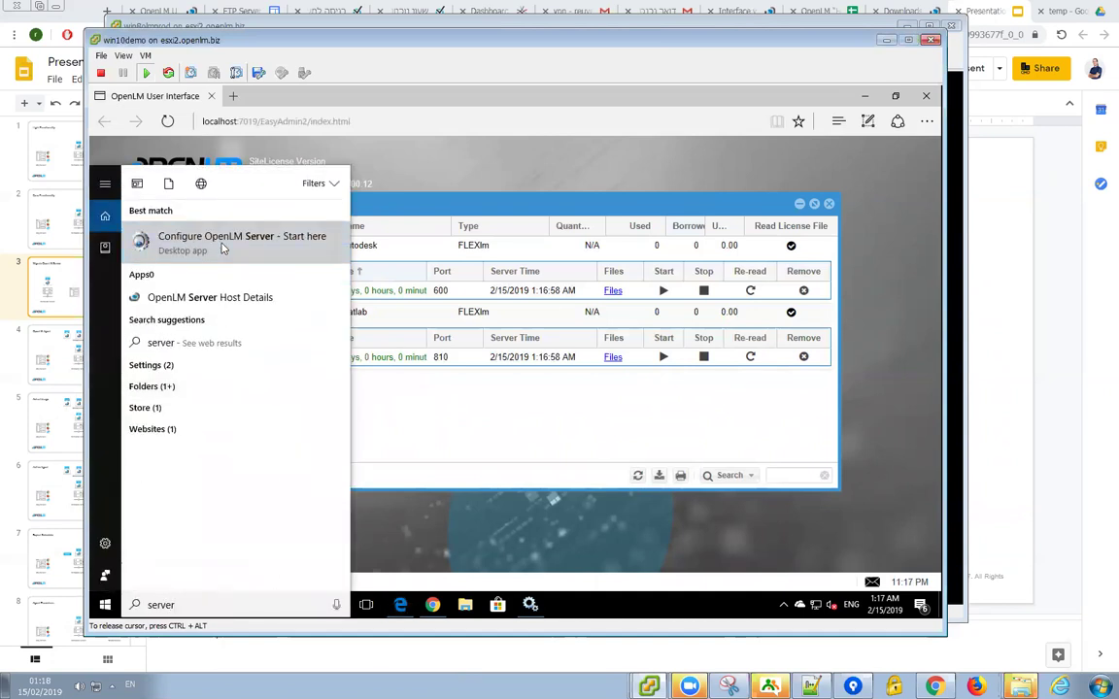
pyautogui.click(223, 243)
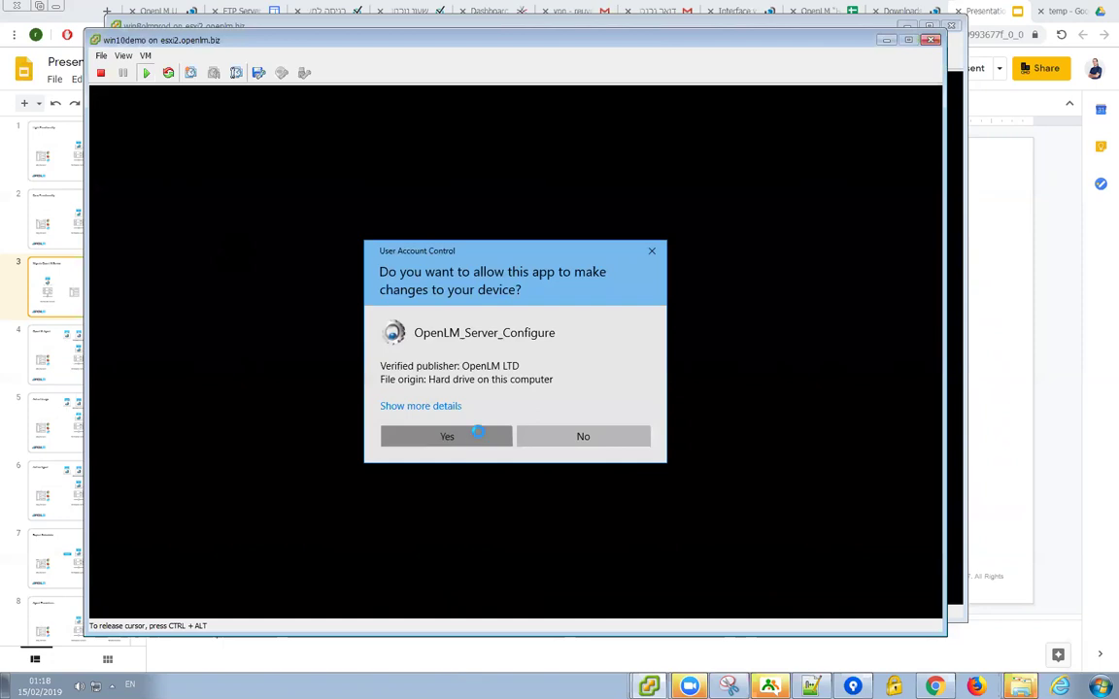
pyautogui.click(478, 430)
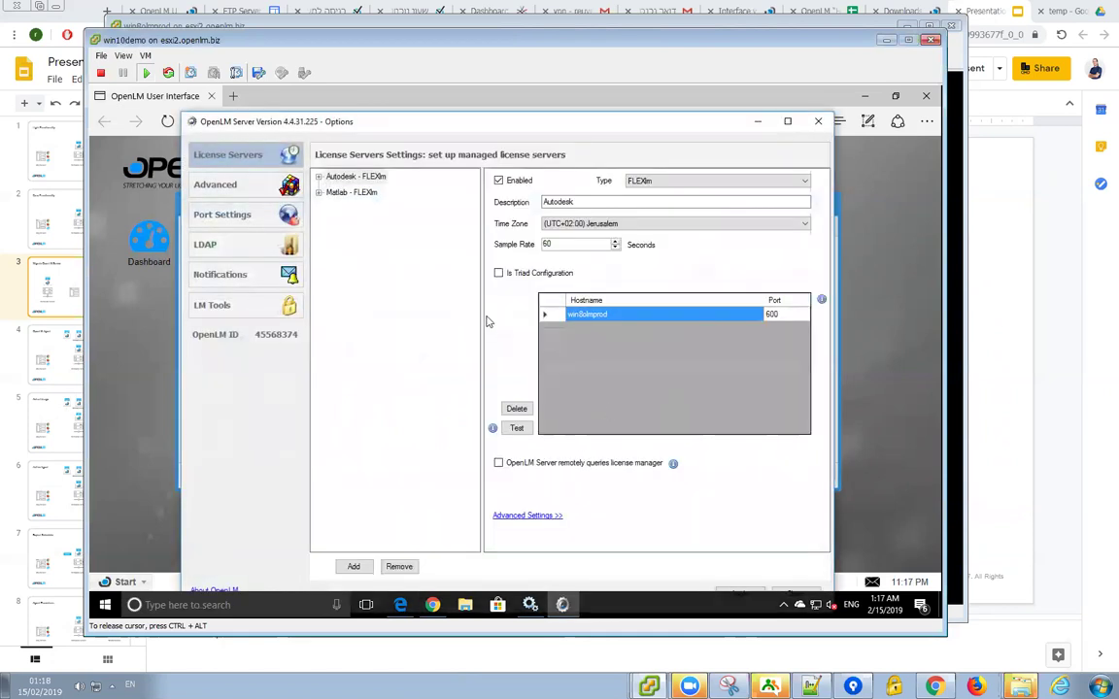
# Review the Autodesk entry's hostname and port 600 and show its advanced settings
pyautogui.click(340, 178)
pyautogui.click(342, 192)
pyautogui.click(340, 178)
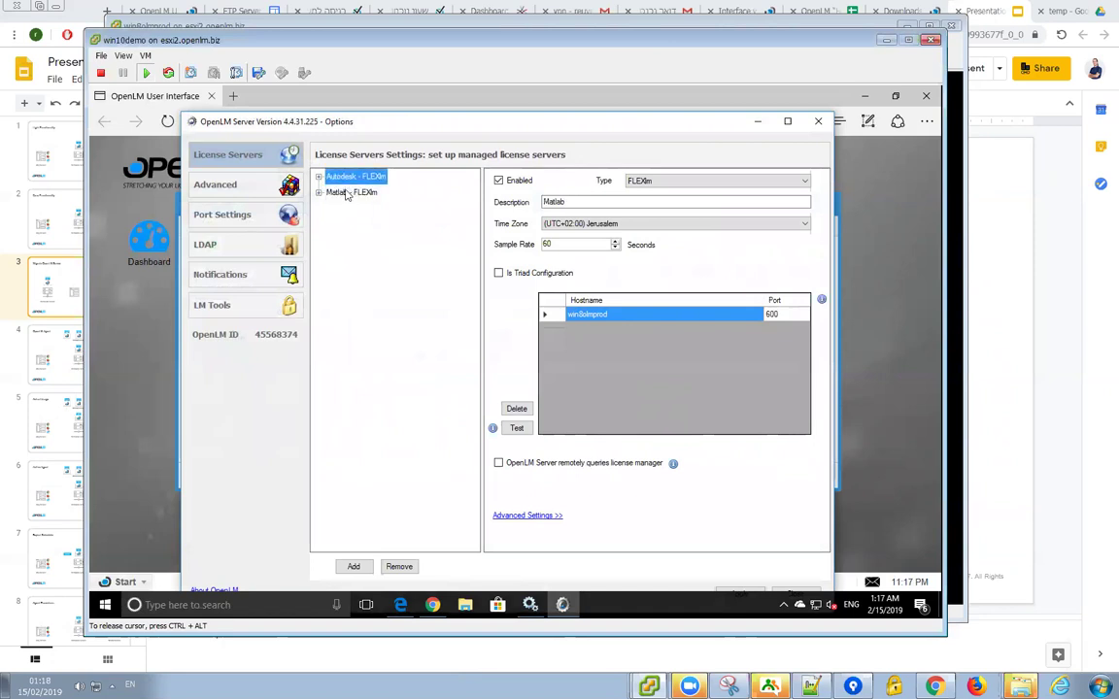
pyautogui.click(342, 192)
pyautogui.click(329, 176)
pyautogui.click(612, 318)
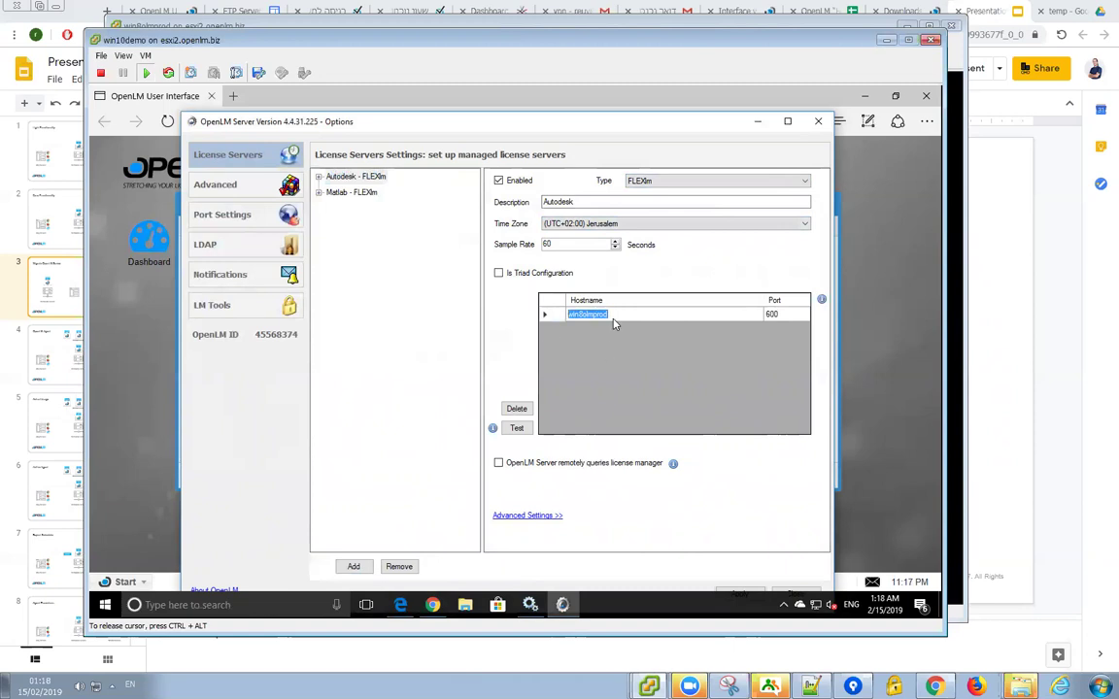
pyautogui.click(707, 316)
pyautogui.click(773, 315)
pyautogui.click(522, 515)
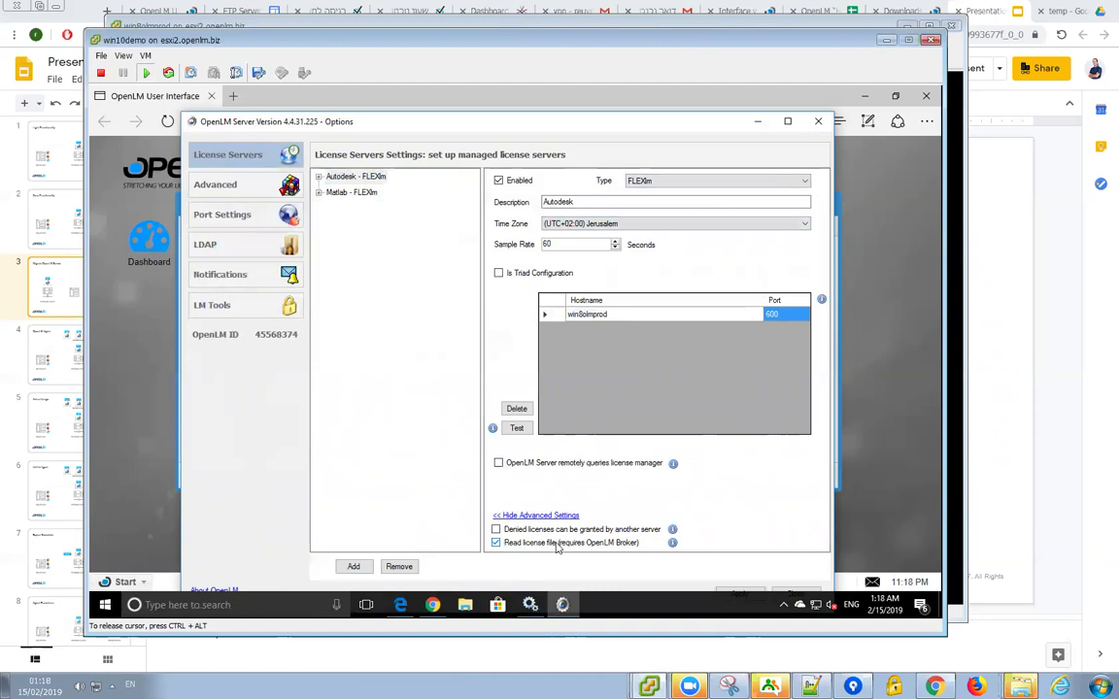
# Sign in to the win8olmprod license server console with the account password
pyautogui.click(629, 636)
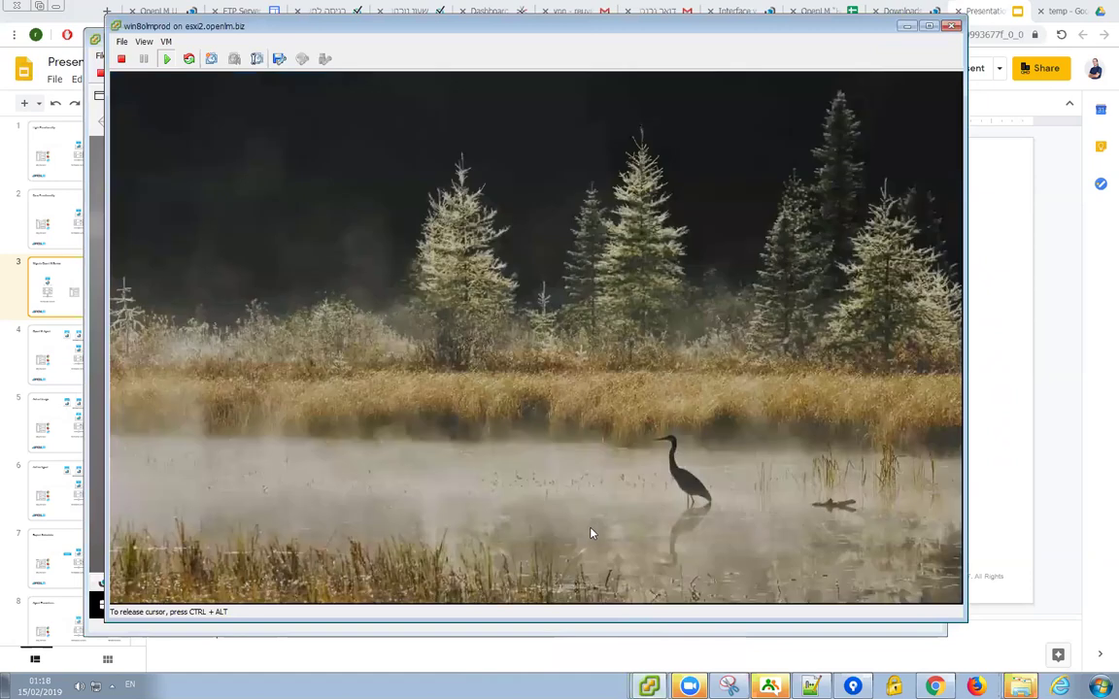
pyautogui.click(604, 287)
pyautogui.write('••')
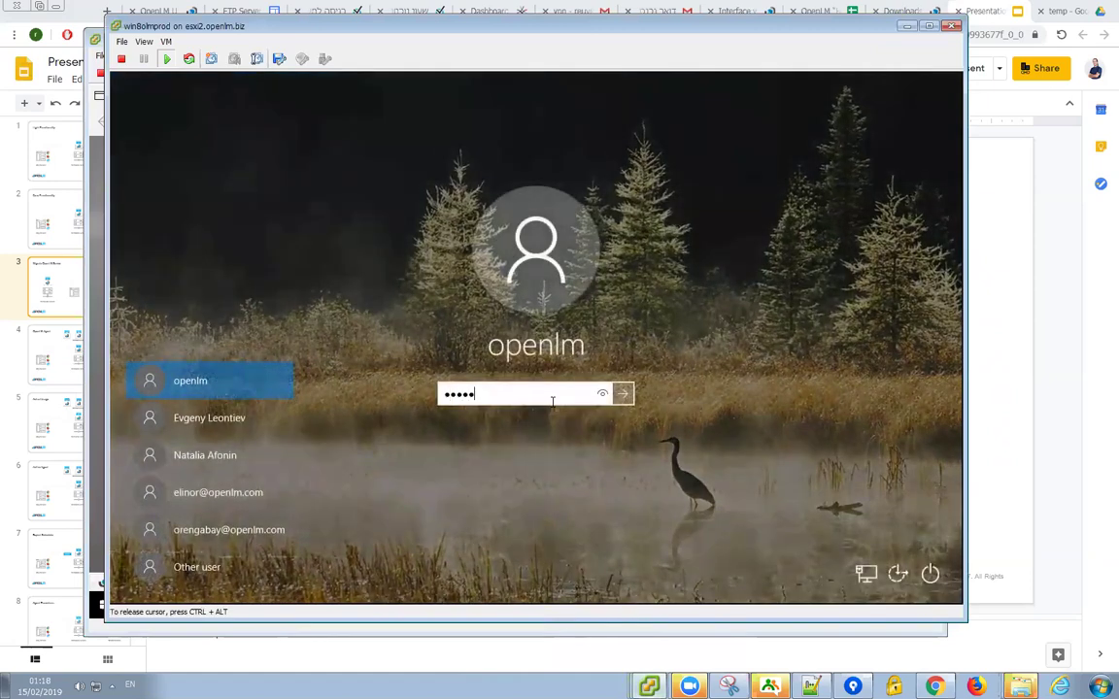
pyautogui.write('•••')
pyautogui.press('Return')
# In OpenLM Broker Configuration Tool, view port 600's advanced license file path
pyautogui.click(127, 591)
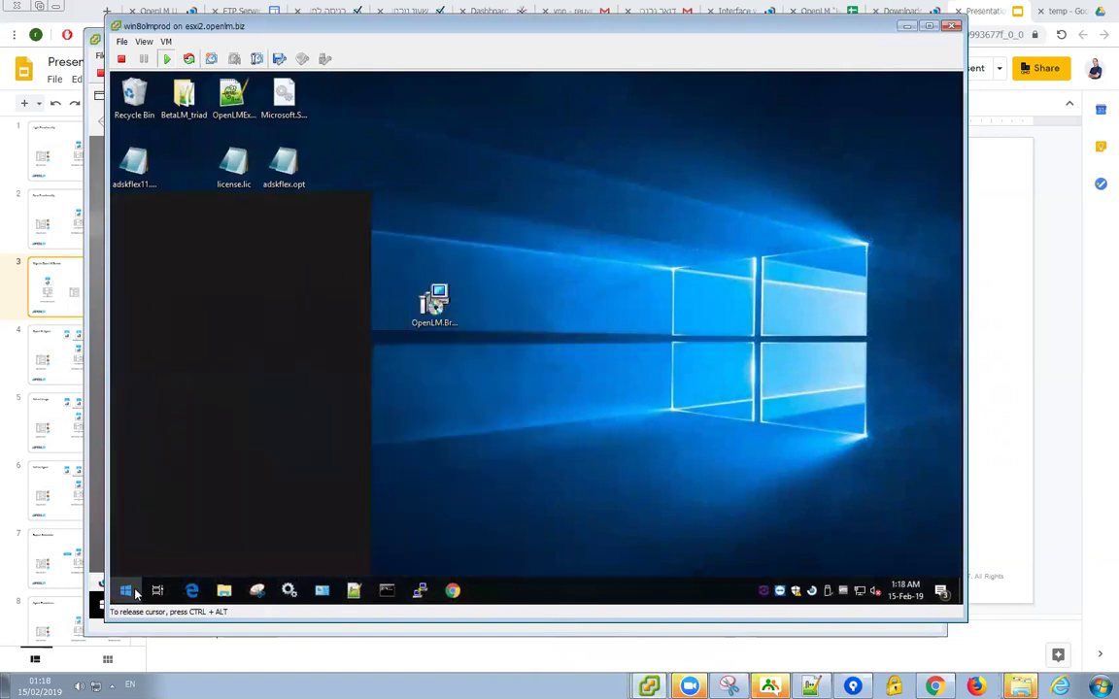
pyautogui.write('broker')
pyautogui.click(246, 331)
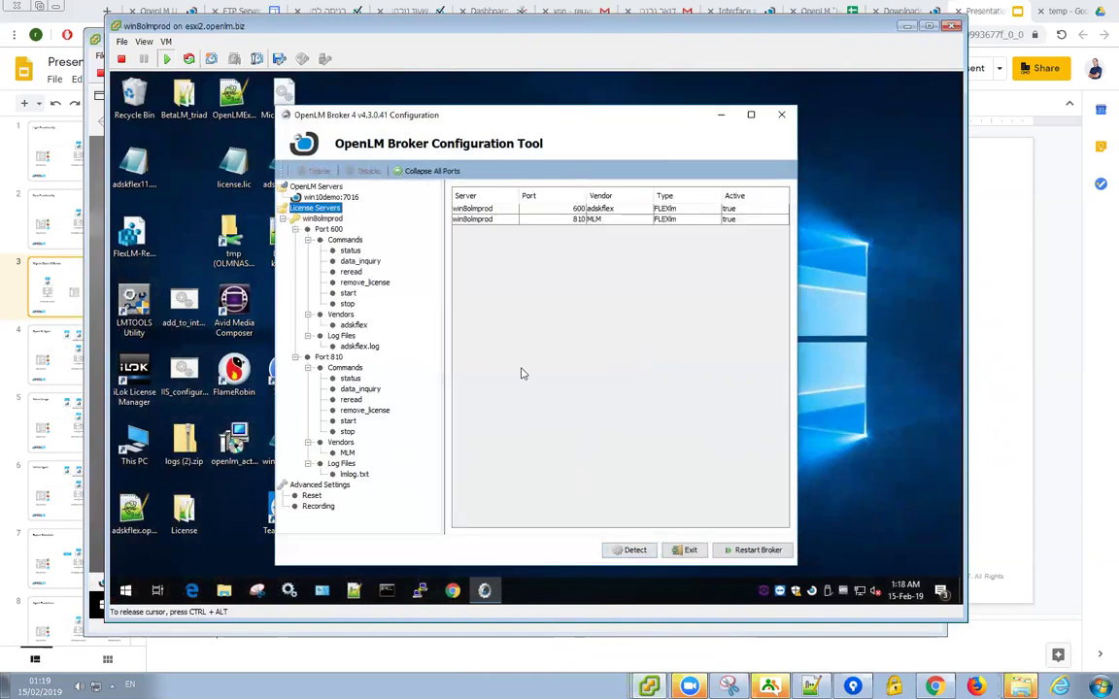
pyautogui.click(330, 240)
pyautogui.click(326, 229)
pyautogui.click(488, 252)
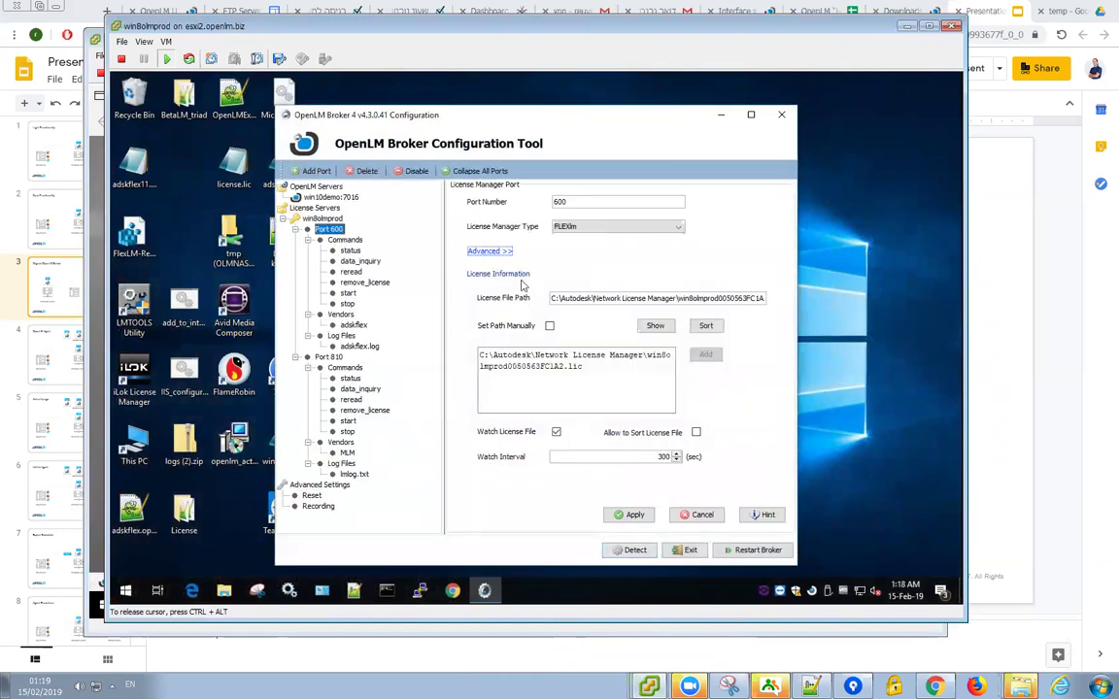
pyautogui.moveTo(589, 376); pyautogui.dragTo(477, 359)
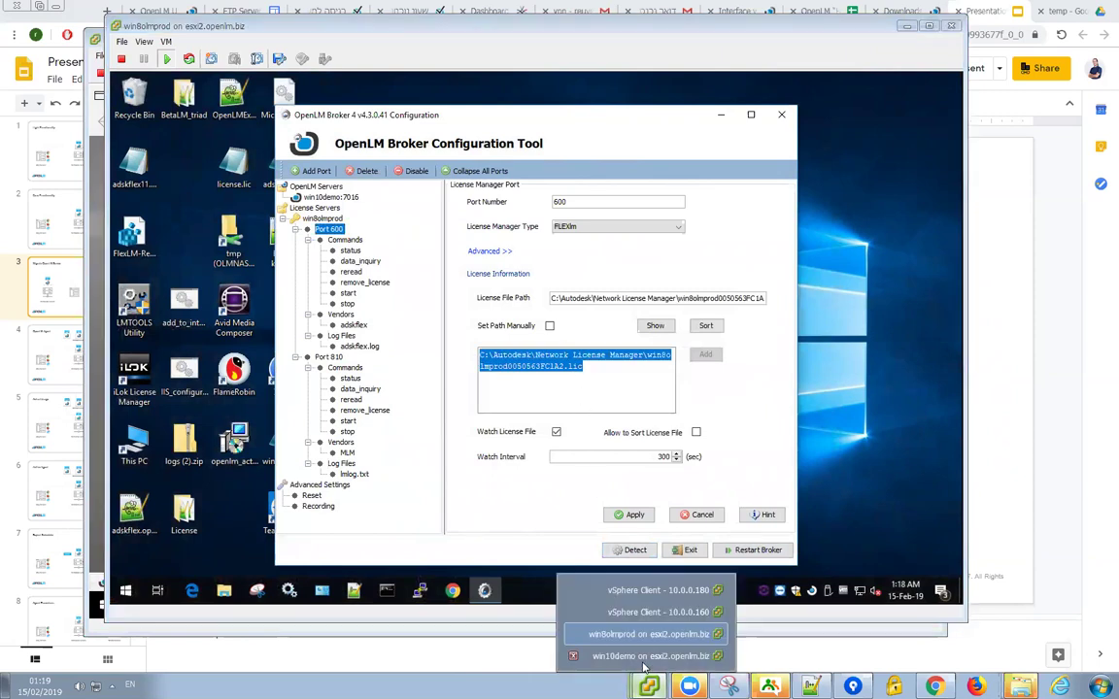
pyautogui.click(640, 655)
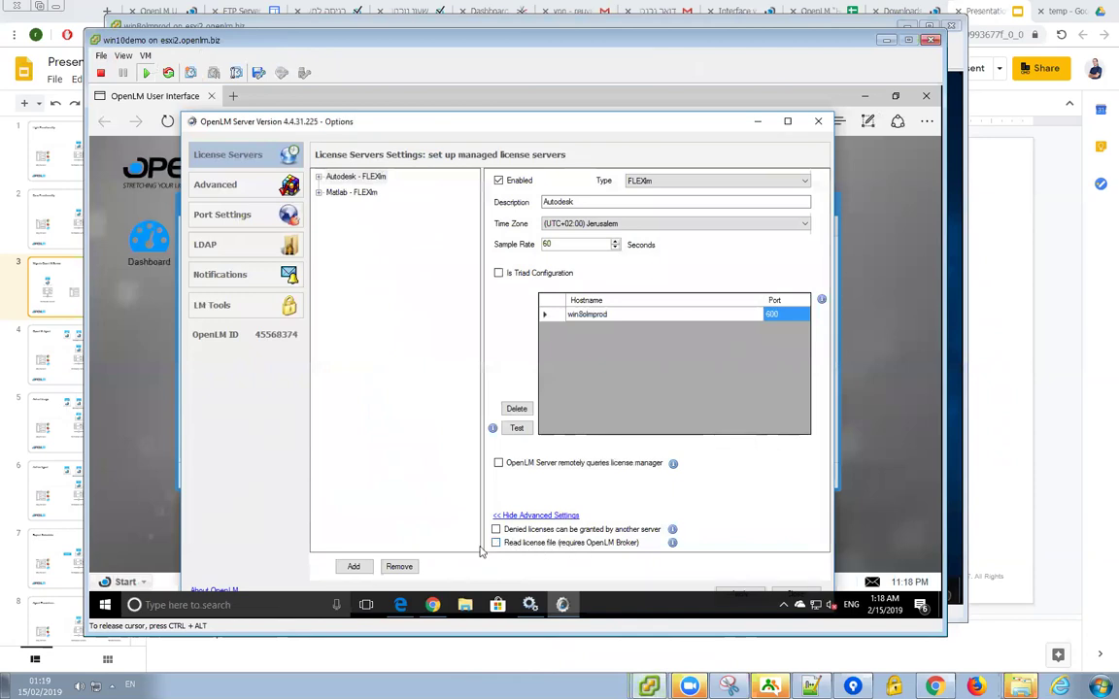
# Untick 'Read license file', tick 'OpenLM Server remotely queries license manager', save, and restart now
pyautogui.click(495, 546)
pyautogui.click(498, 464)
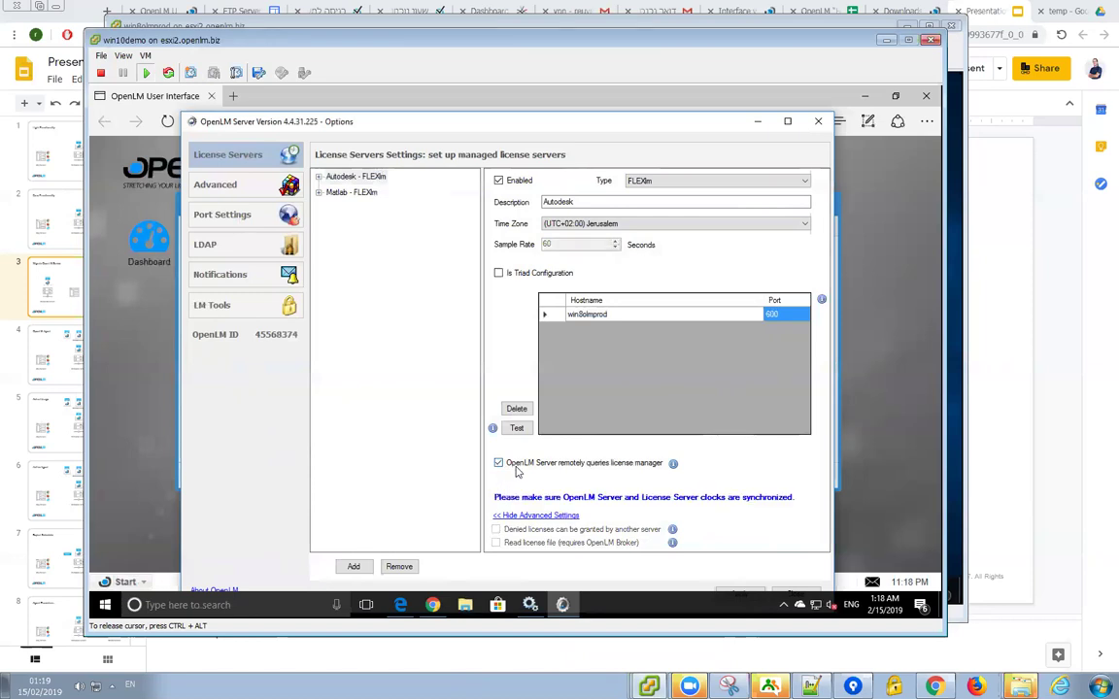
pyautogui.click(723, 594)
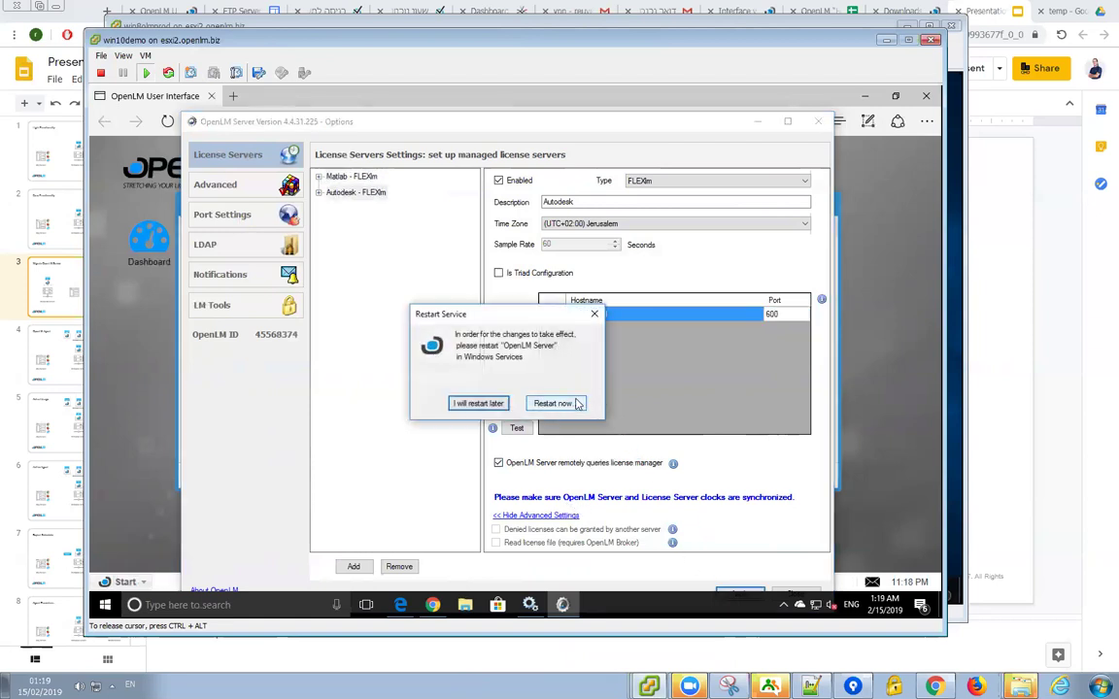
pyautogui.click(576, 403)
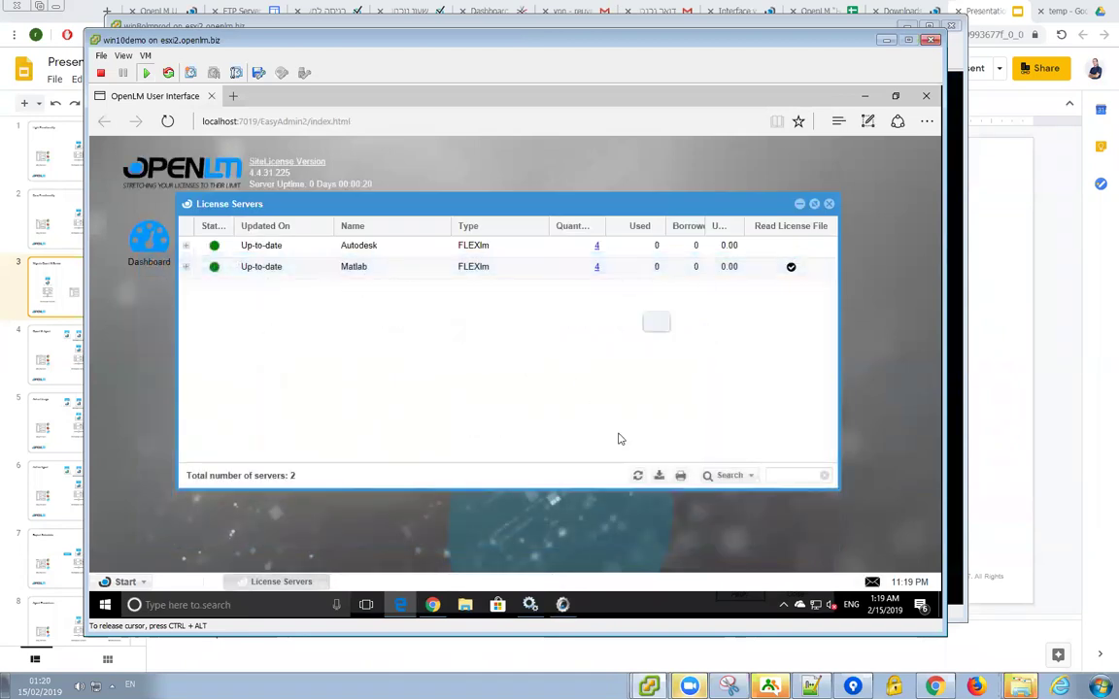
# Expand the Matlab (port 810) and Autodesk (port 600) rows to show their host details
pyautogui.click(185, 267)
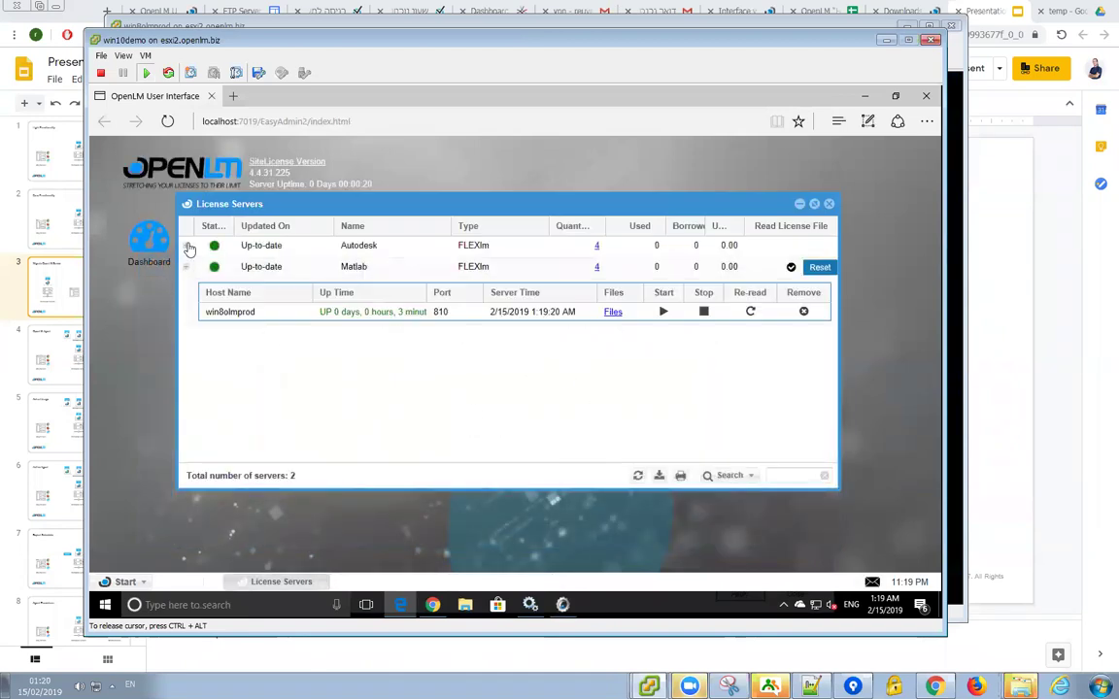
pyautogui.click(187, 247)
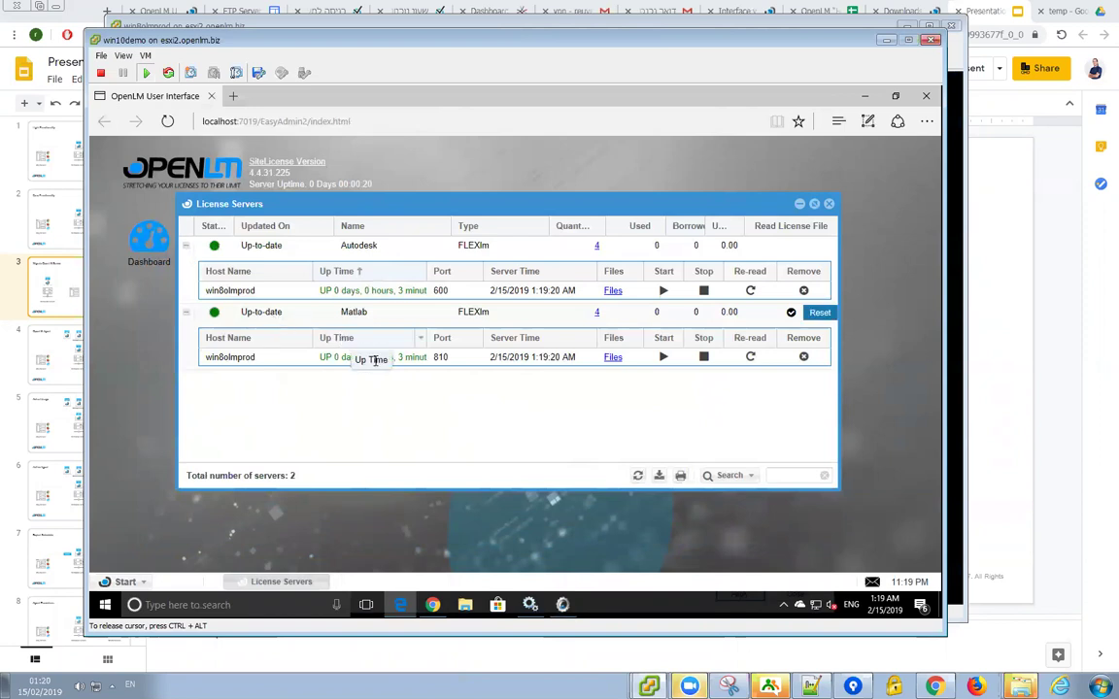